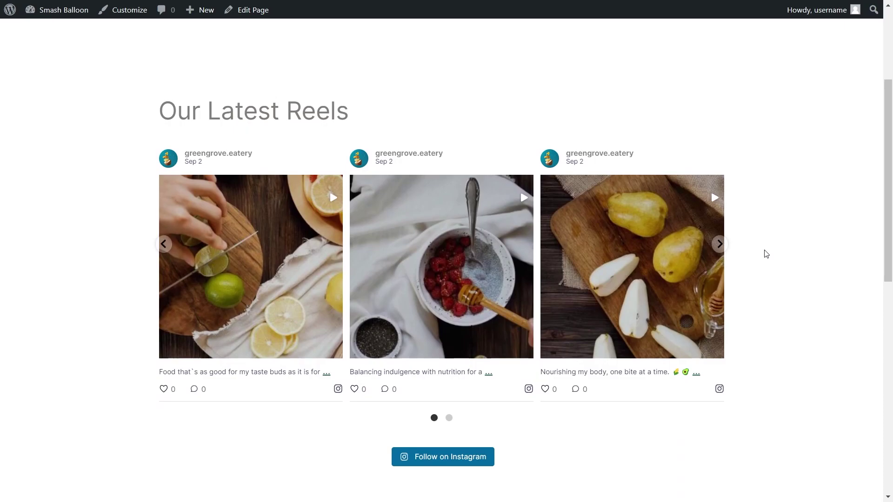
- Advance the Our Latest Reels carousel three times to bring up the next reels
click(719, 245)
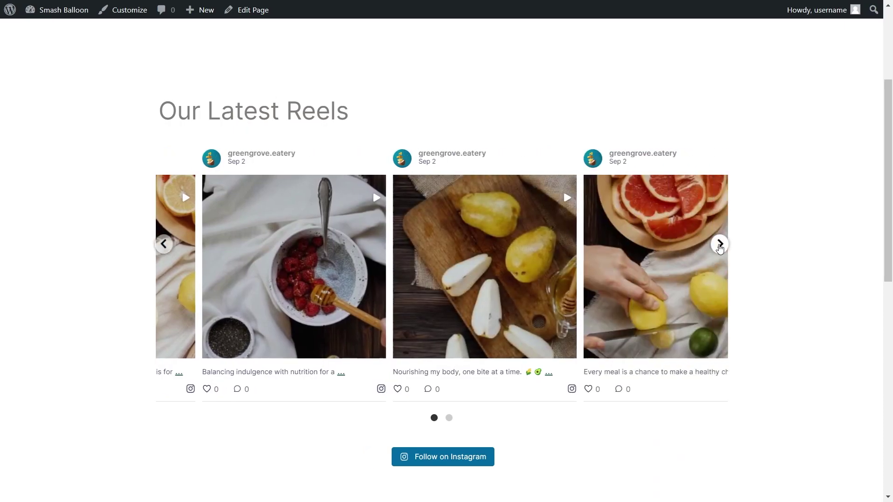
click(719, 244)
click(720, 244)
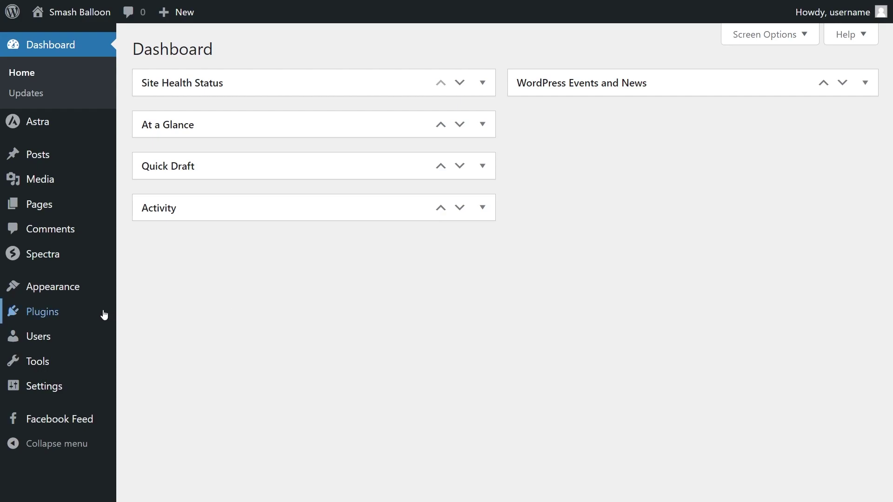
- Upload the Instagram Feed Pro 6.3.1 Developer zip as a new plugin, install it and activate it
mouse_move(77, 320)
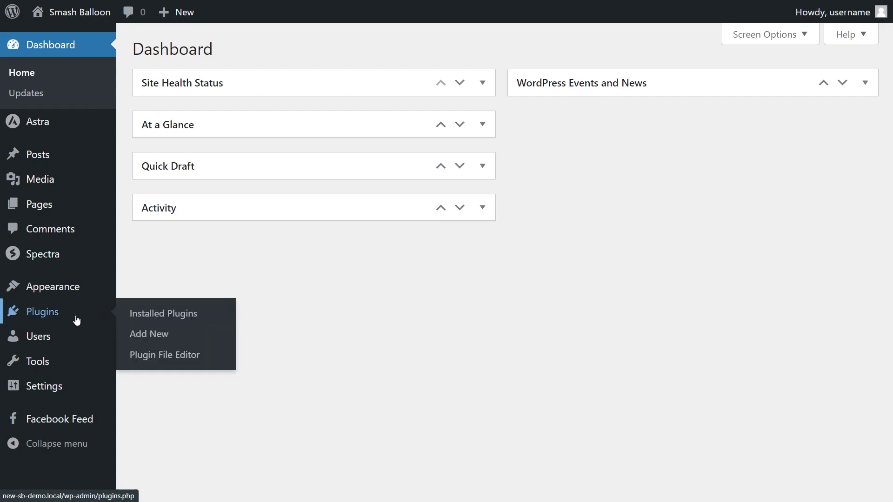
click(140, 334)
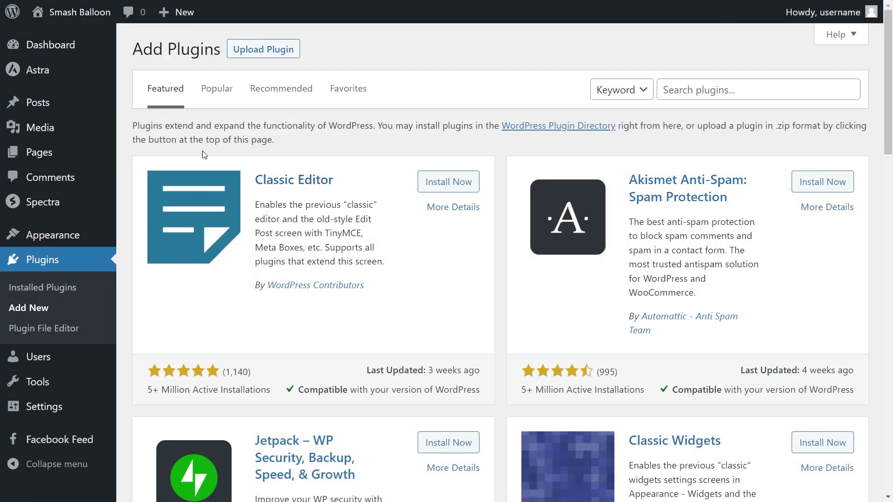
click(254, 52)
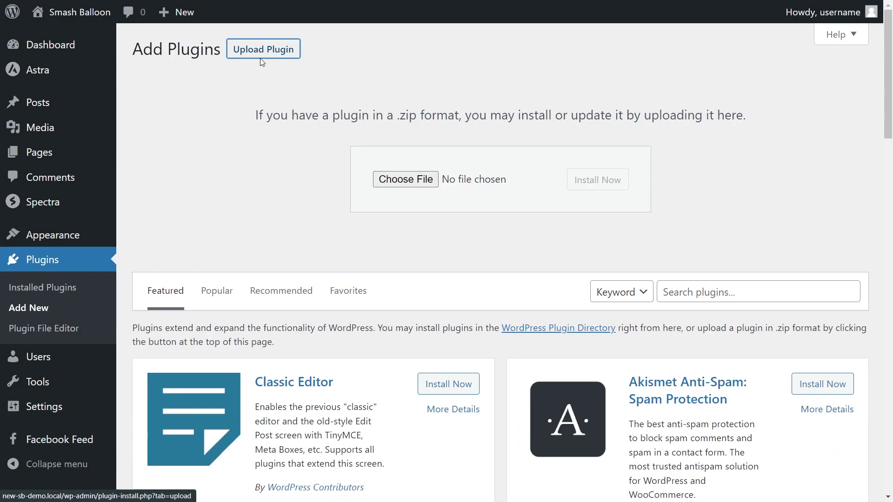
click(400, 181)
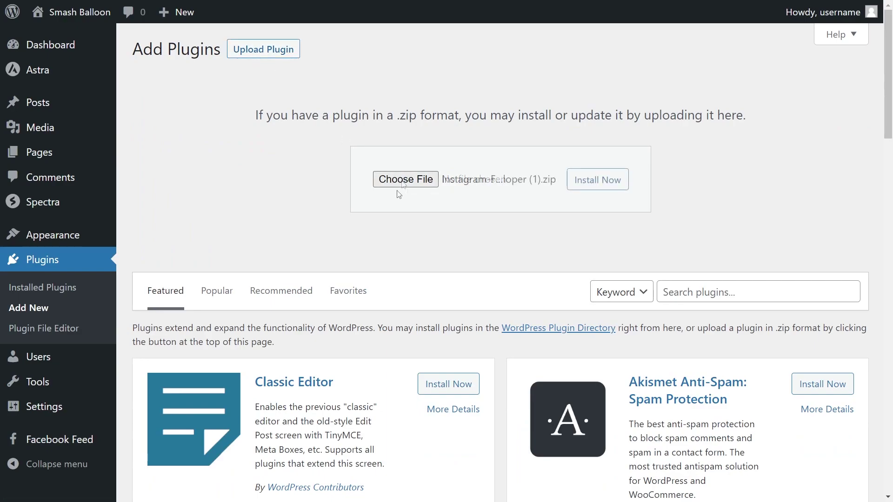
click(595, 180)
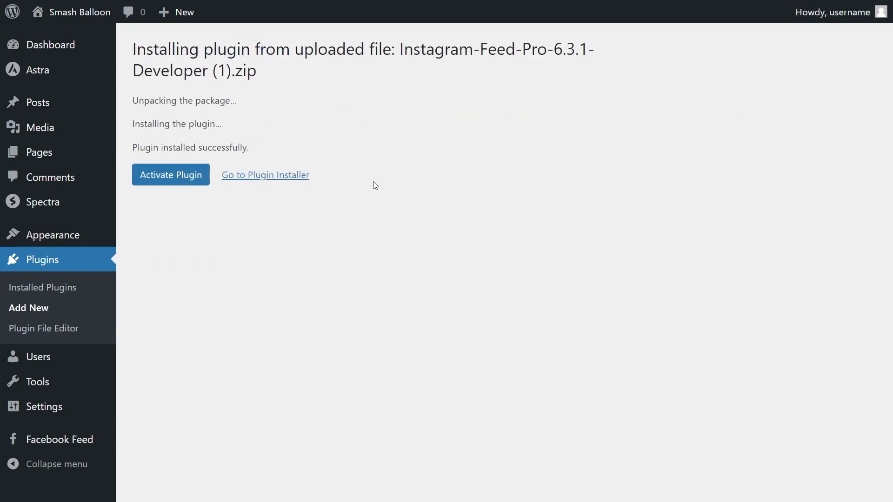
click(188, 182)
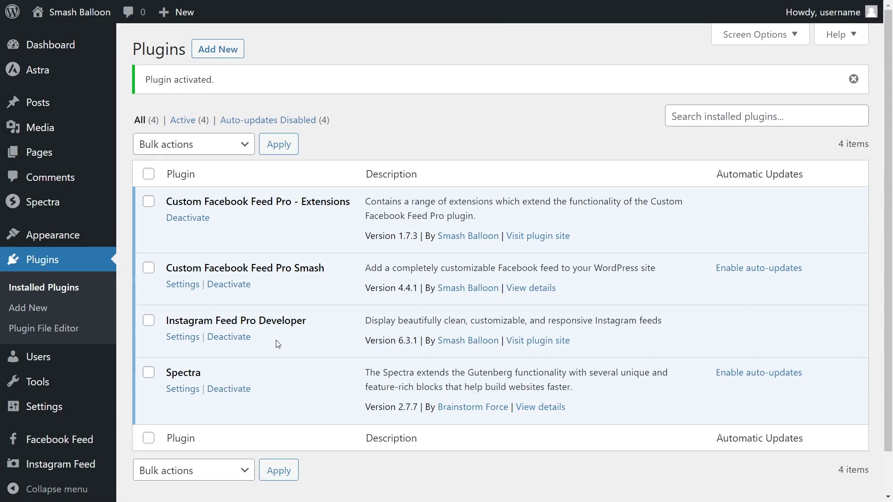
- Paste the Instagram Feed Pro licence key into the Settings License Key field and activate it
mouse_move(42, 470)
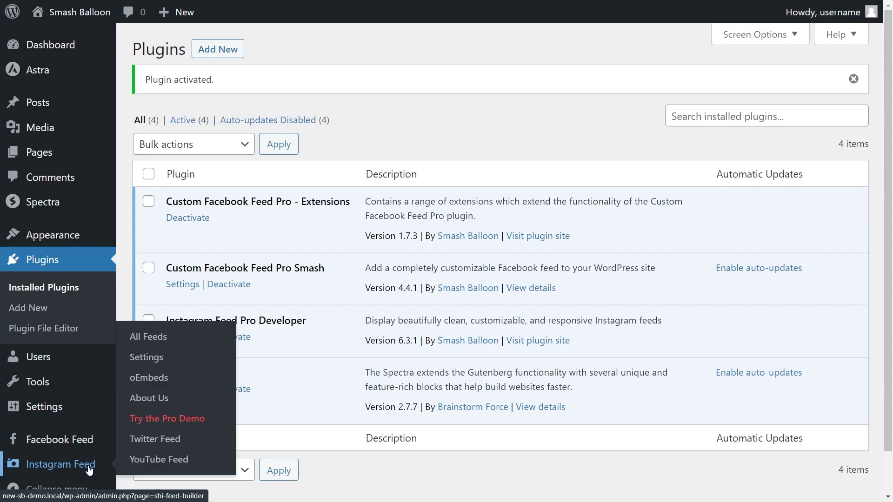
click(145, 363)
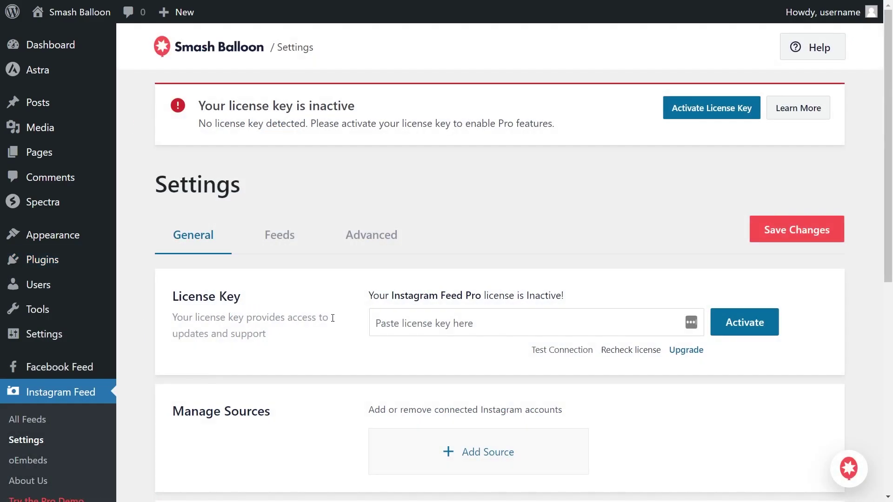
click(404, 328)
key(ctrl+v)
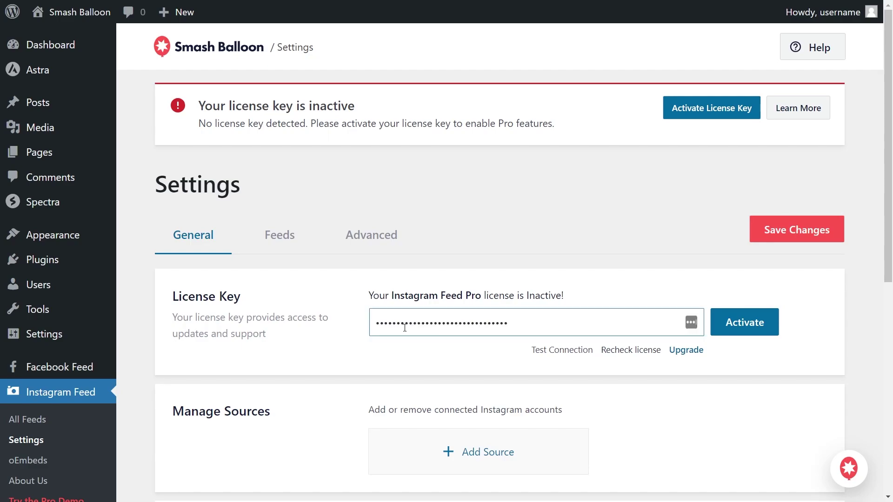
click(733, 327)
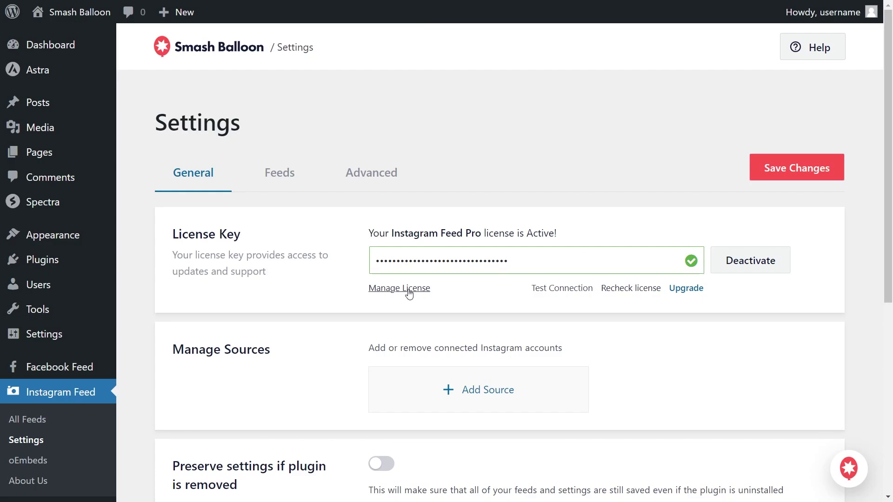
- Add a new feed from All Feeds, choose User Timeline as its type, and begin adding a source
click(19, 421)
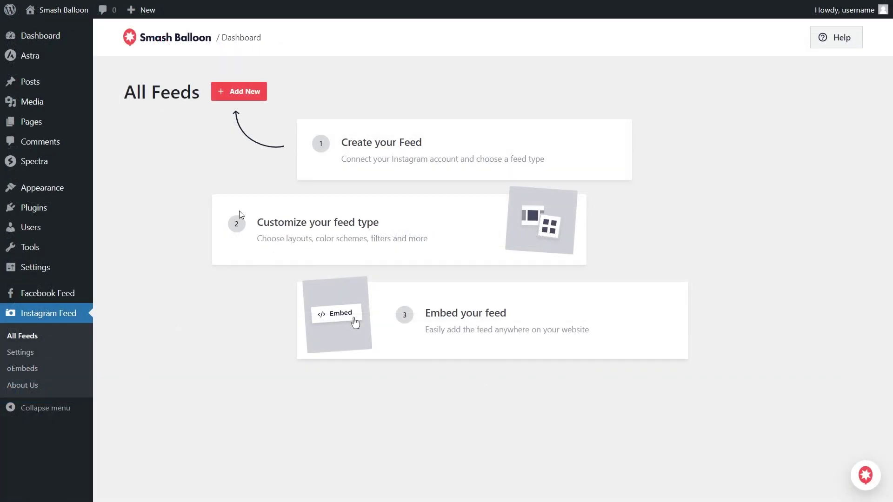
click(251, 102)
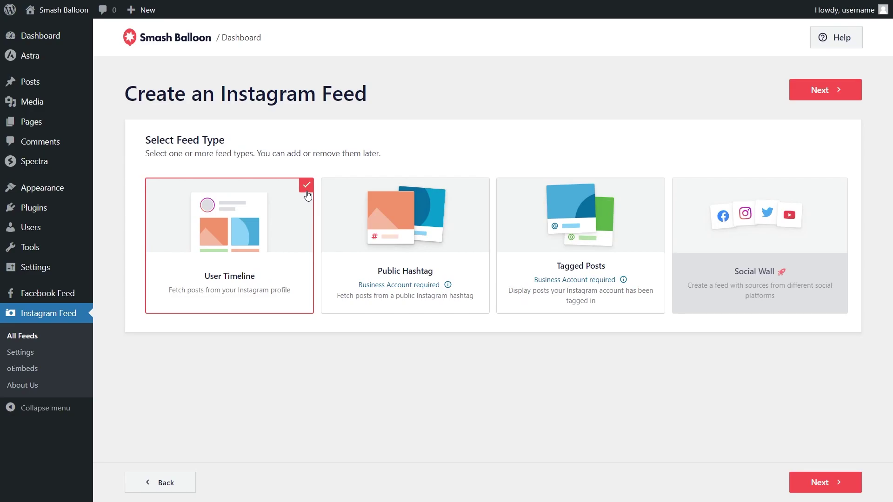
click(824, 92)
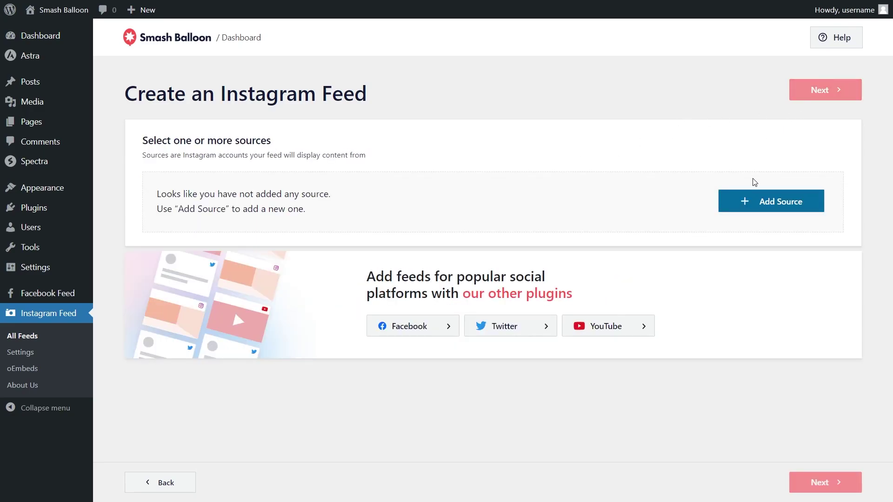
click(763, 202)
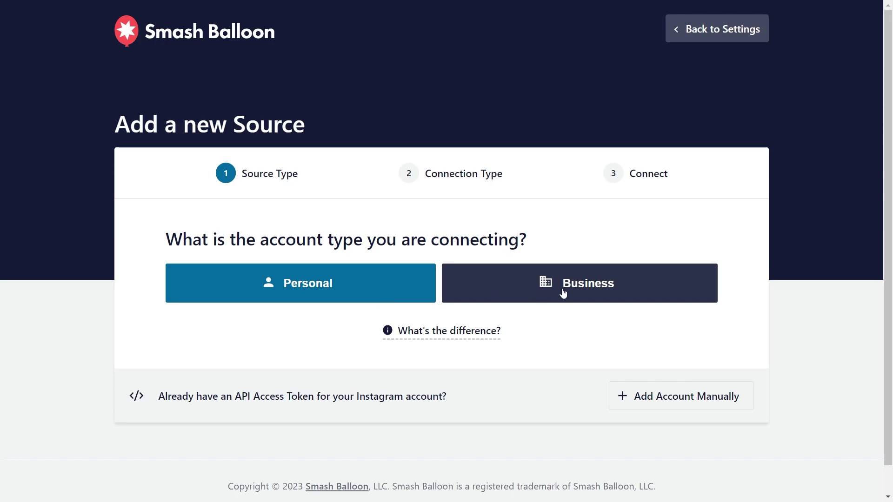
- Choose a Business account with no prior Facebook connection and start Connect with Facebook
click(621, 290)
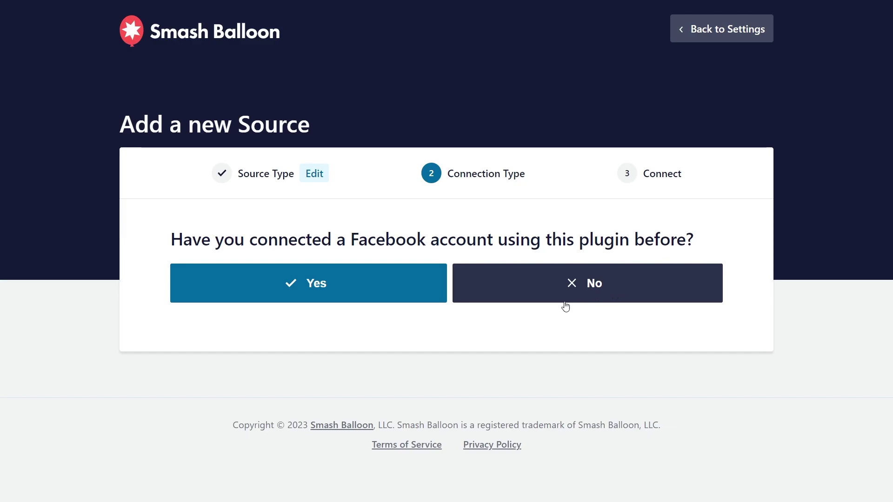
click(609, 291)
click(459, 298)
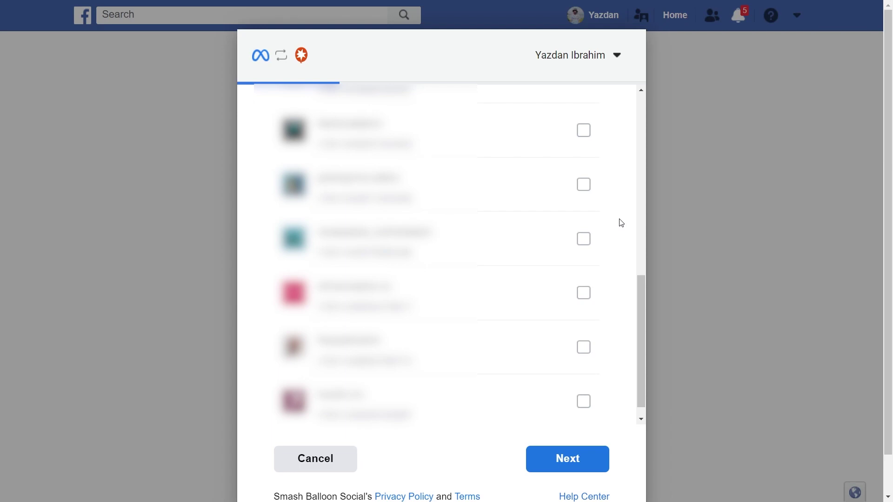
- Grant Smash Balloon Social the page and the fourth Instagram account with all permissions kept on
click(584, 186)
click(570, 458)
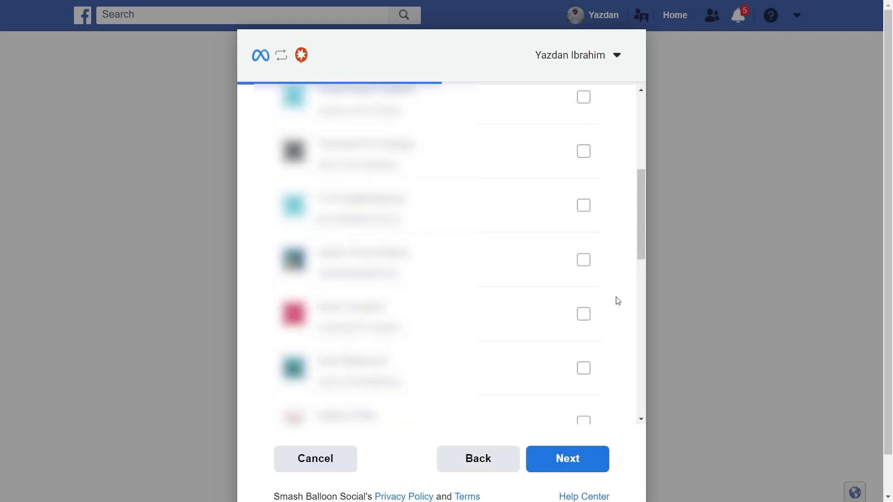
click(584, 262)
click(566, 459)
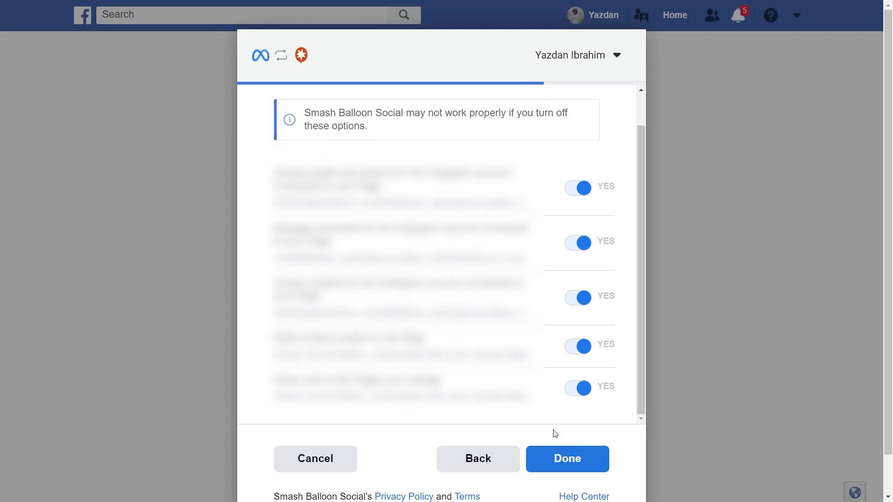
click(560, 454)
click(461, 263)
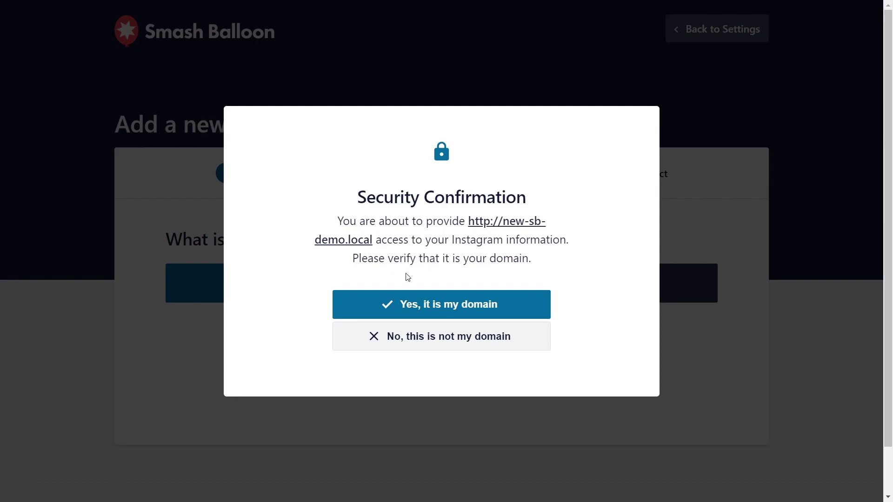
- Confirm the domain, add greengrove.eatery as a source, and select it for the feed
click(501, 305)
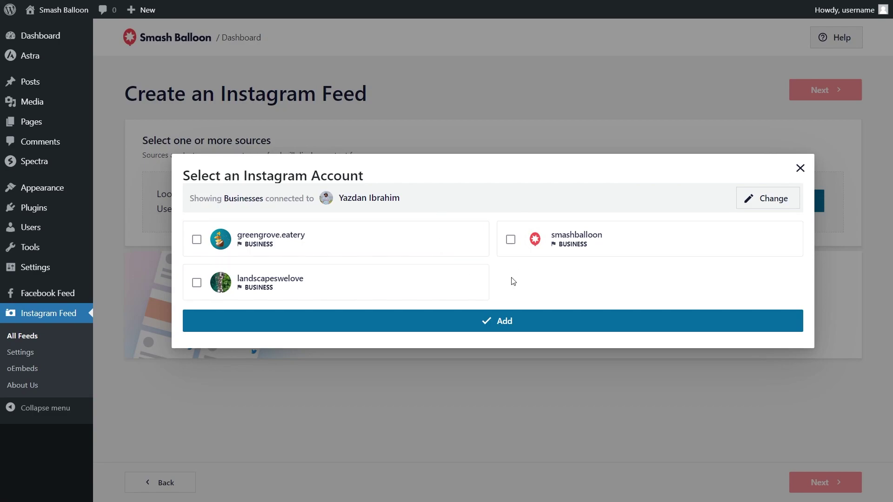
click(443, 250)
click(500, 322)
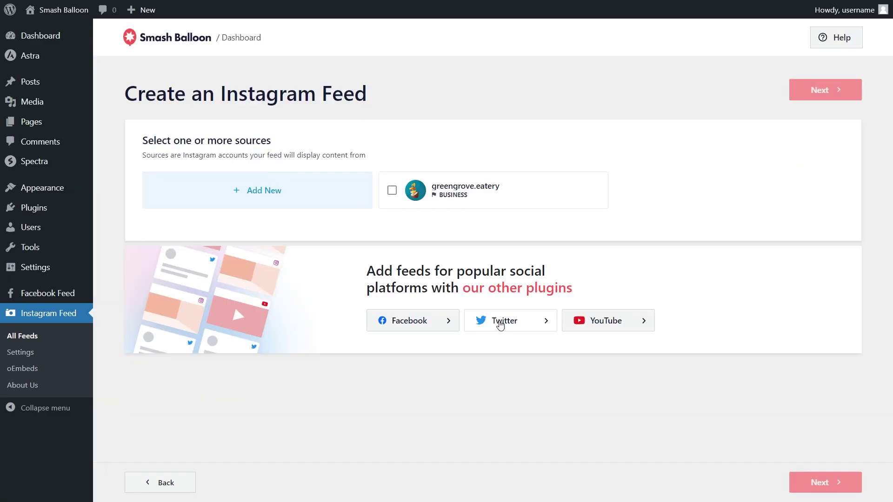
click(489, 198)
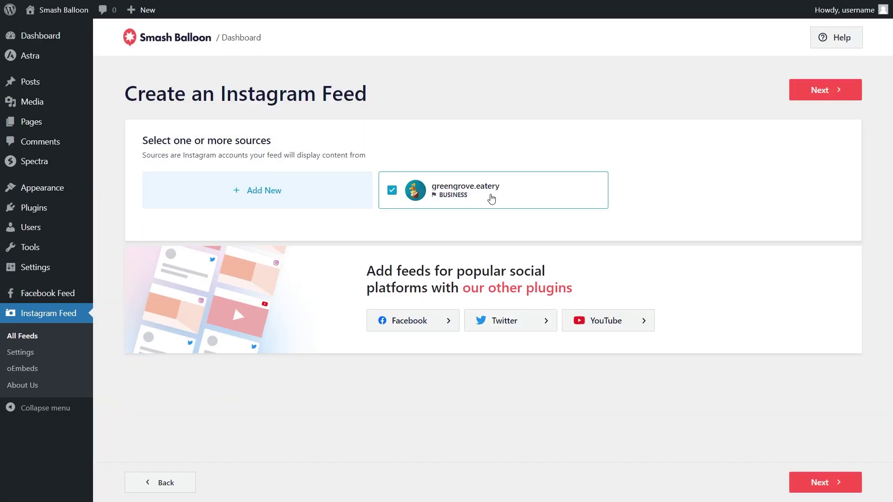
click(799, 99)
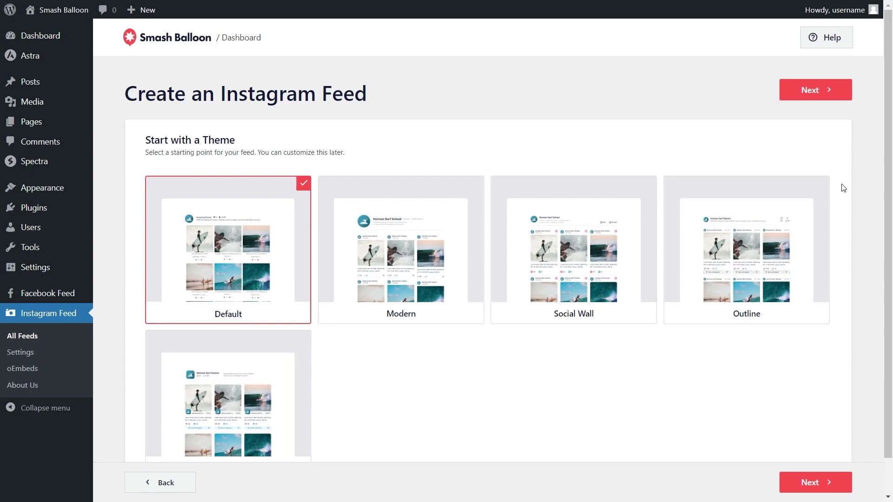
- Pick the Modern theme and the Simple Carousel template for the new feed
scroll(275, 302, down, 1)
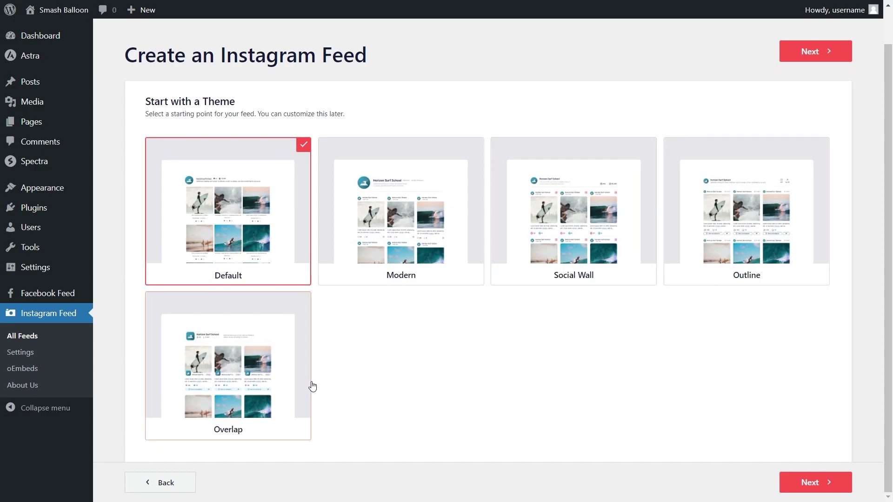
click(399, 264)
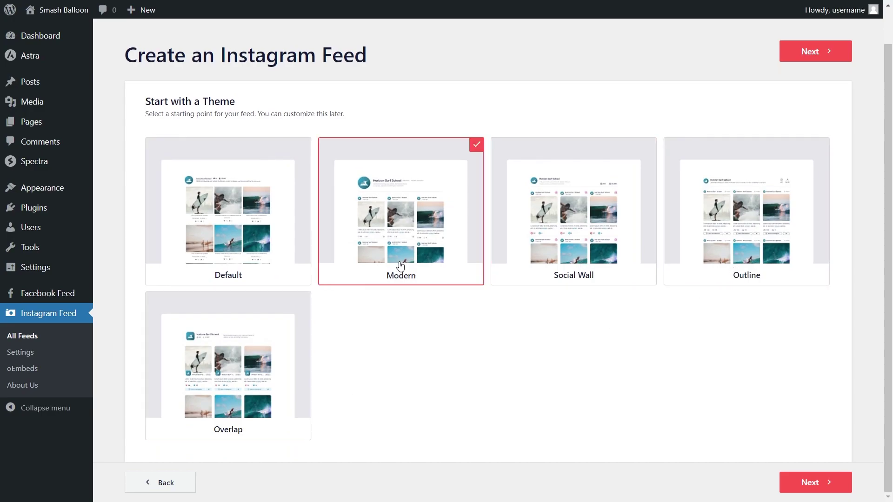
click(809, 53)
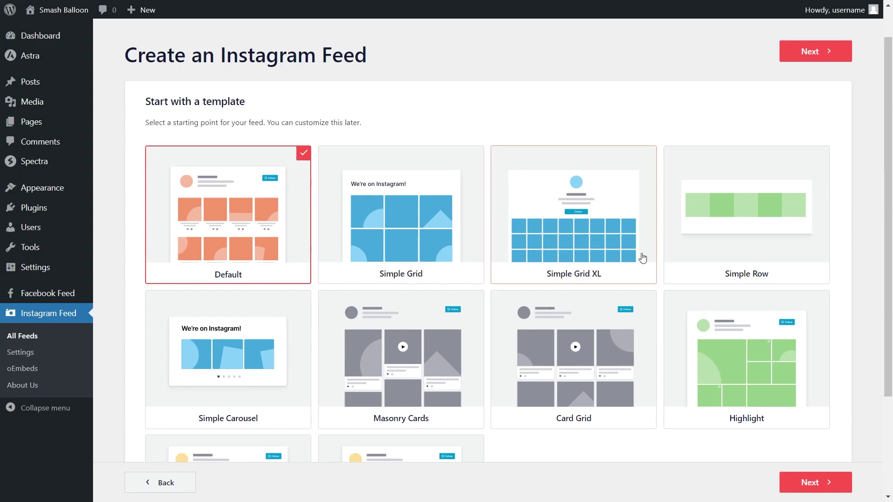
click(264, 356)
click(815, 51)
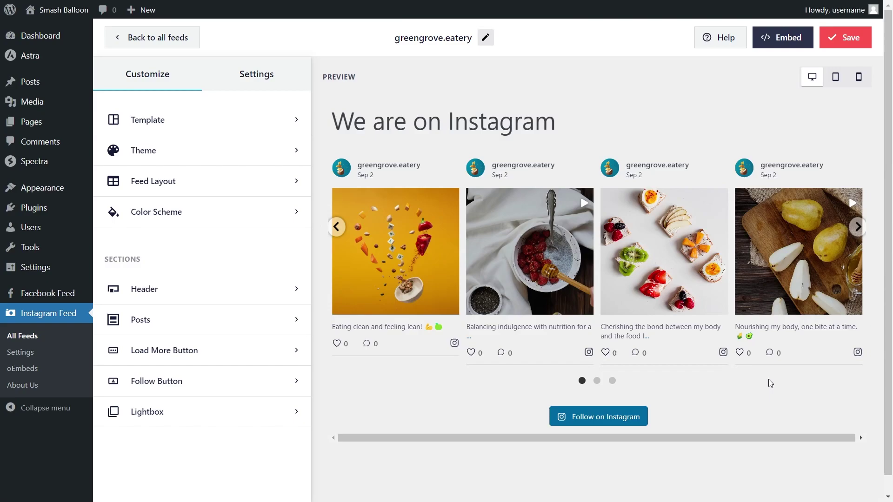
- Slide the customizer's carousel preview to the next post, then switch to the Settings tab
click(858, 228)
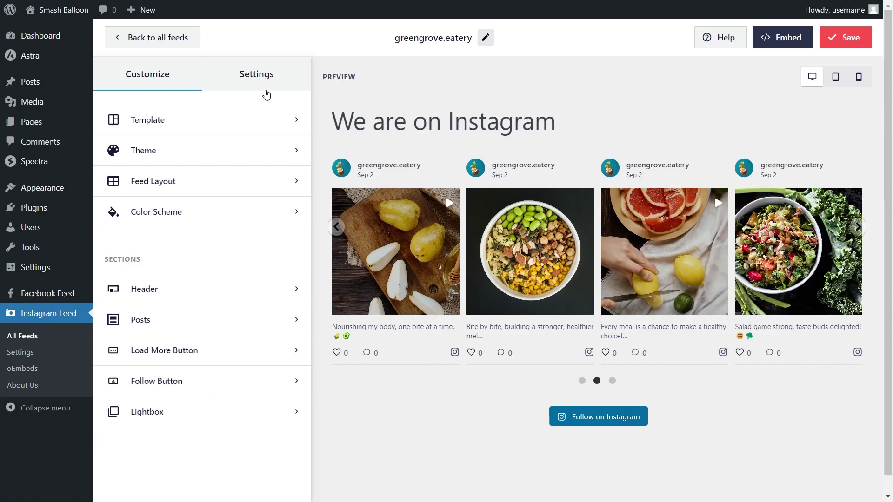
click(259, 88)
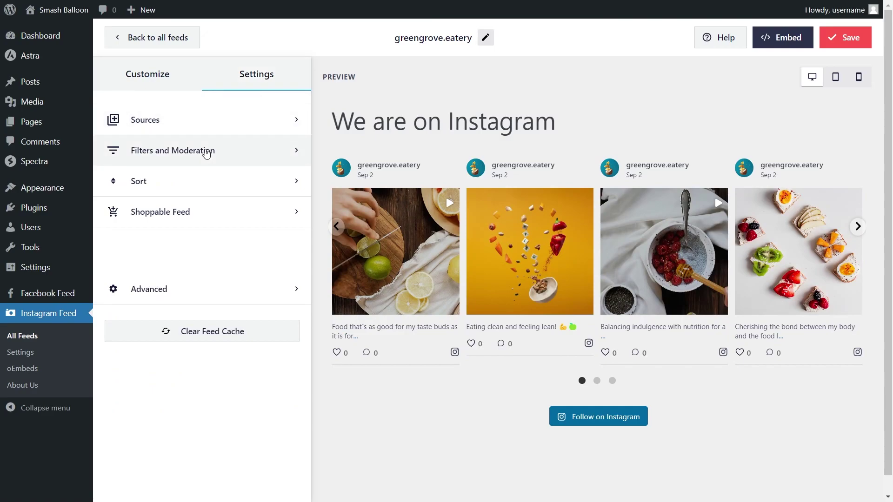
- Uncheck Photos under Filters and Moderation so only feed videos and reels show, then open Feed Layout
click(205, 152)
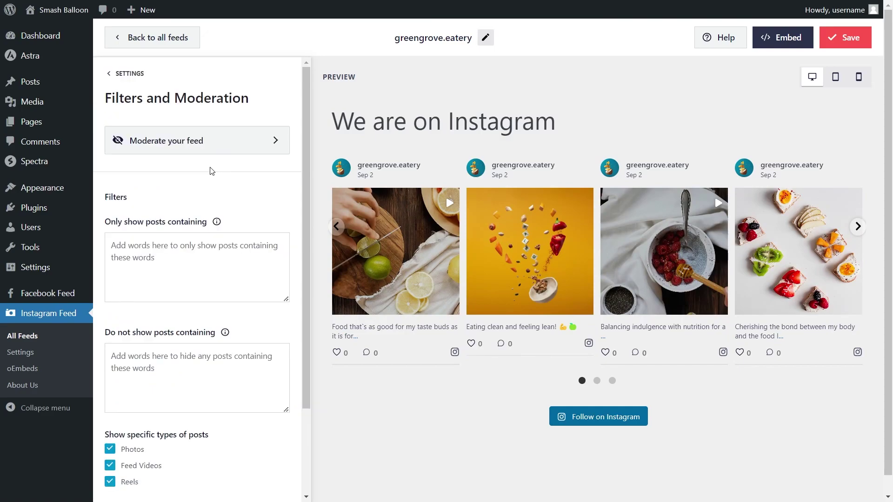
scroll(130, 326, down, 3)
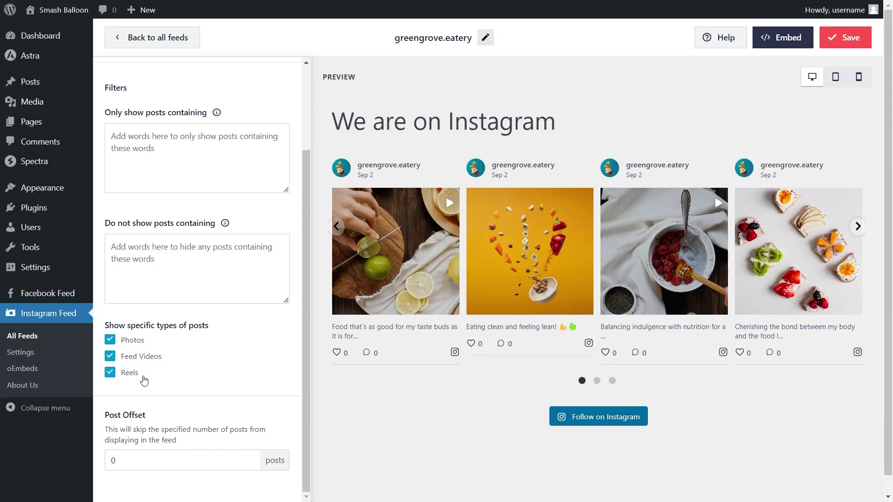
click(110, 341)
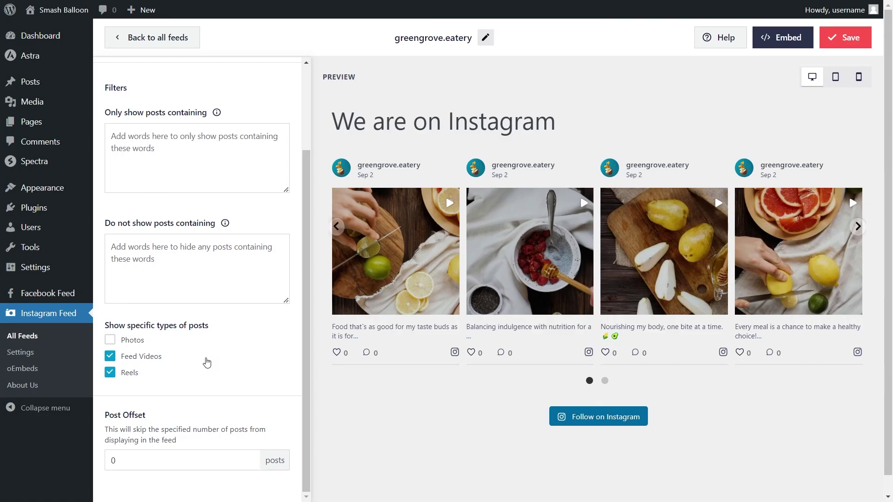
click(834, 37)
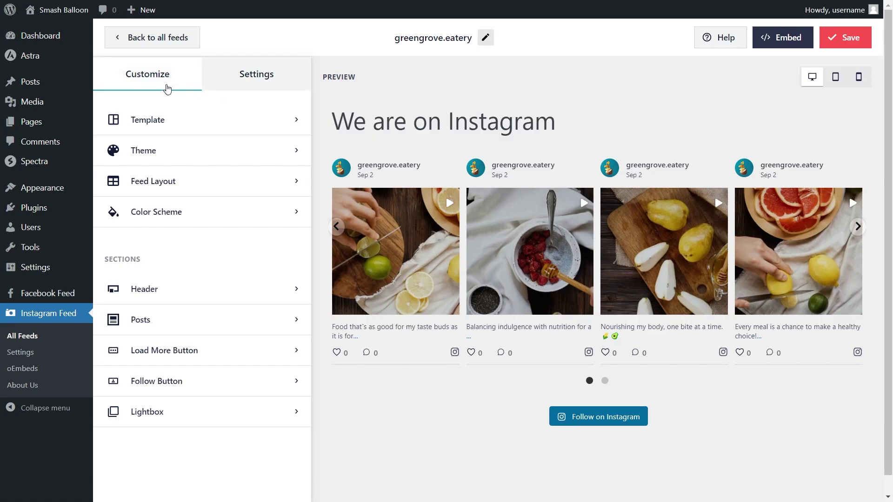
click(191, 181)
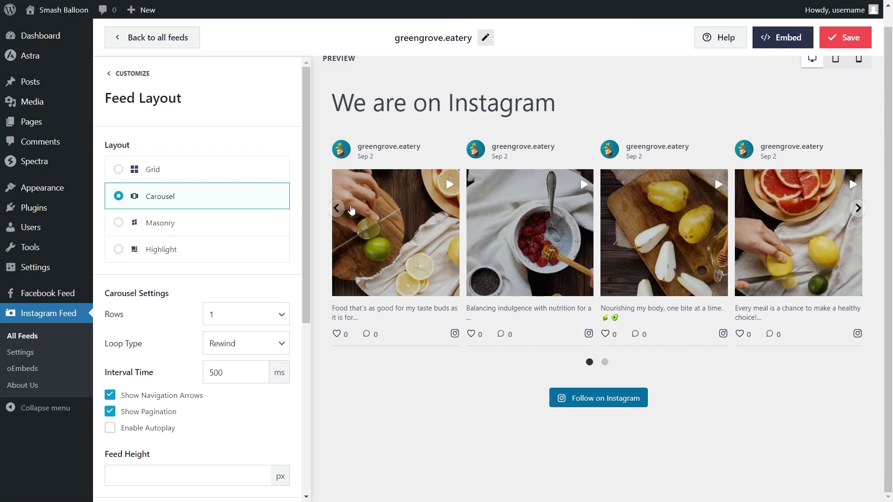
click(858, 208)
click(858, 208)
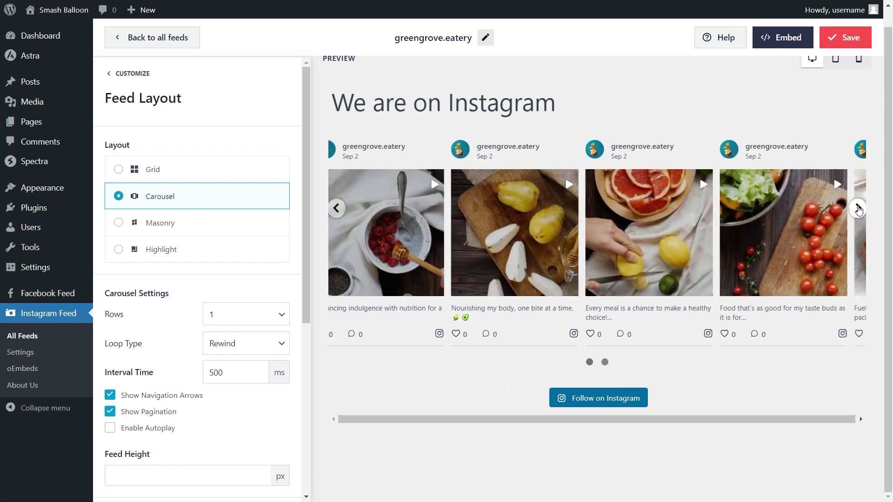
click(858, 208)
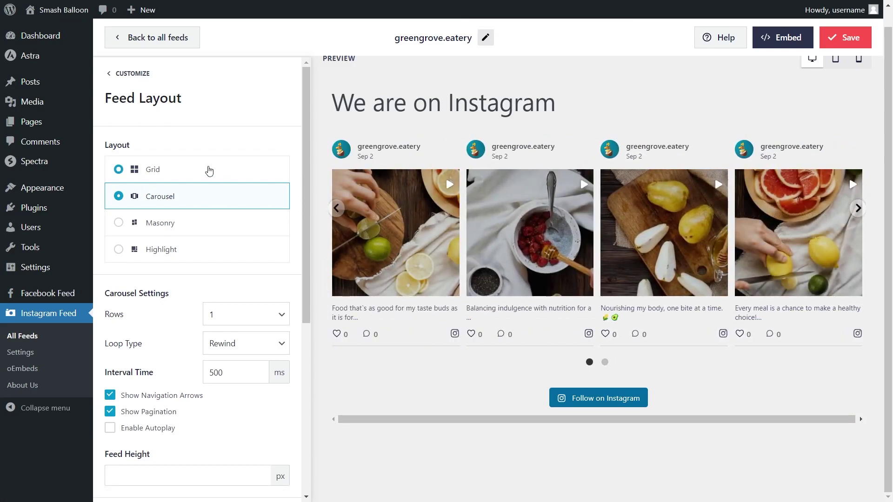
click(209, 170)
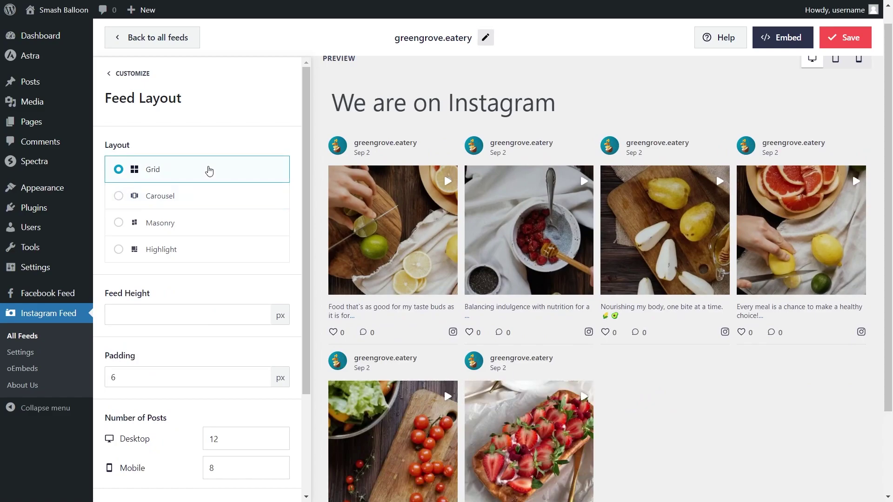
scroll(654, 428, down, 1)
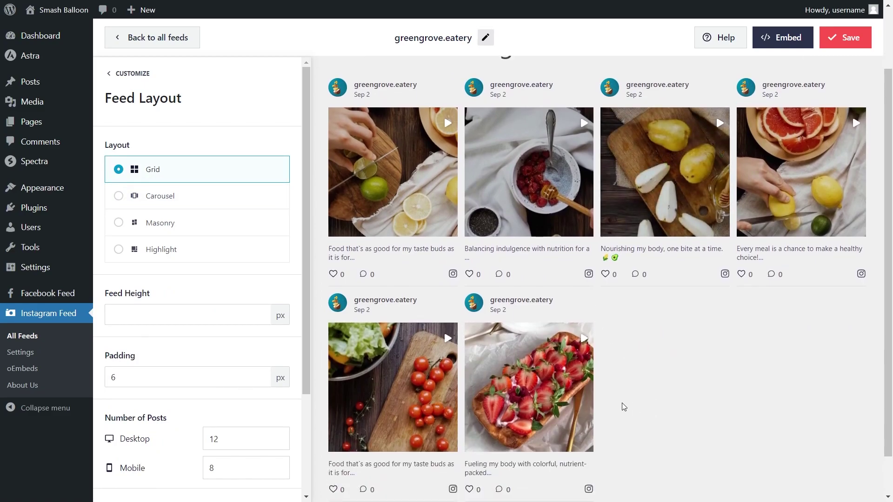
click(228, 231)
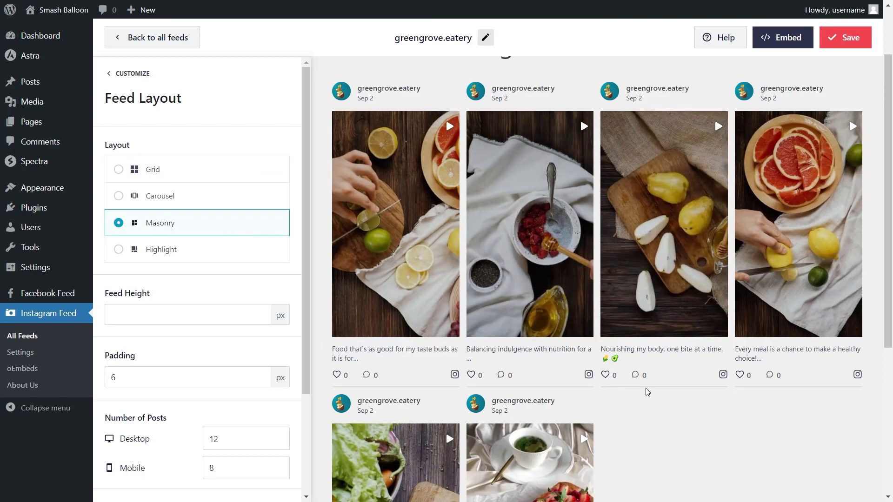
scroll(646, 392, down, 2)
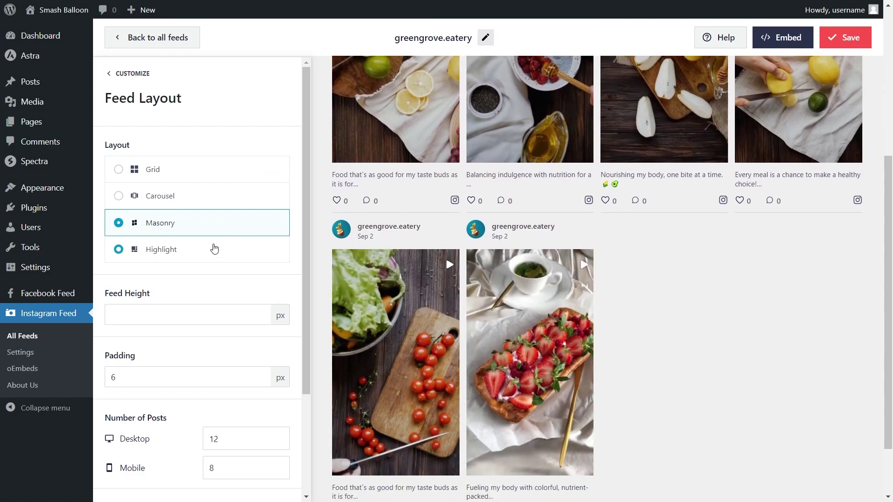
click(213, 249)
scroll(469, 325, up, 2)
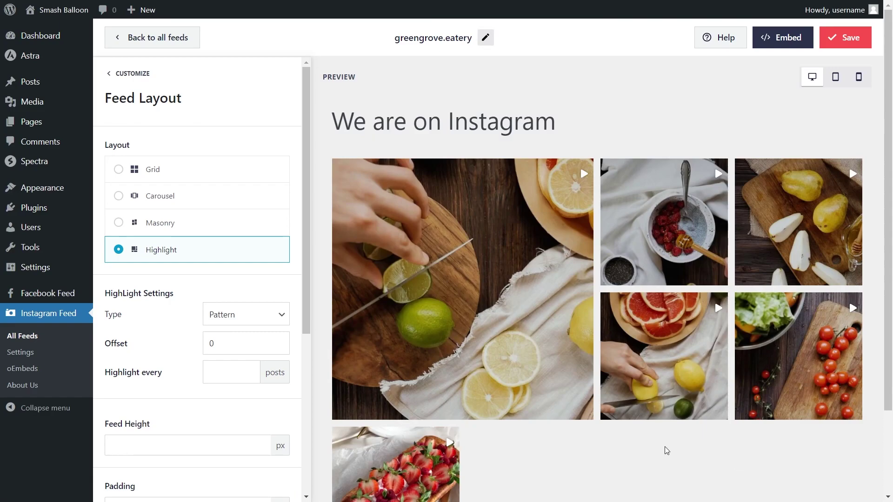
click(199, 197)
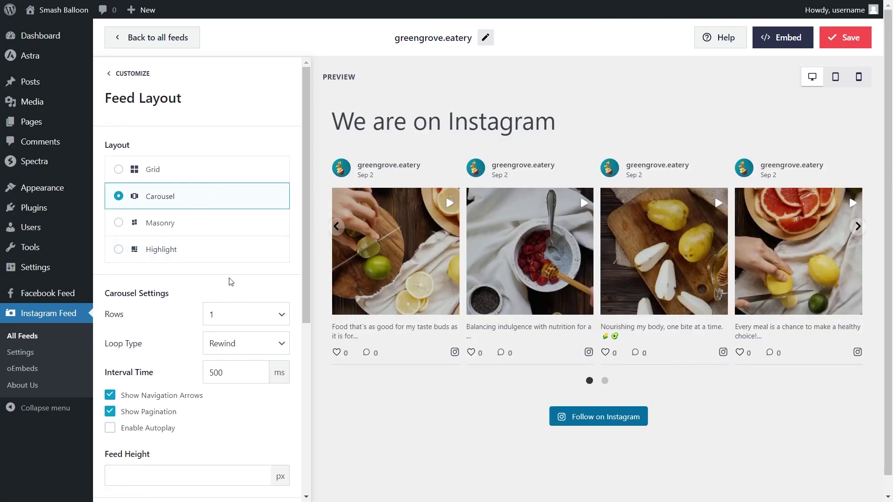
scroll(230, 284, down, 4)
scroll(230, 288, down, 2)
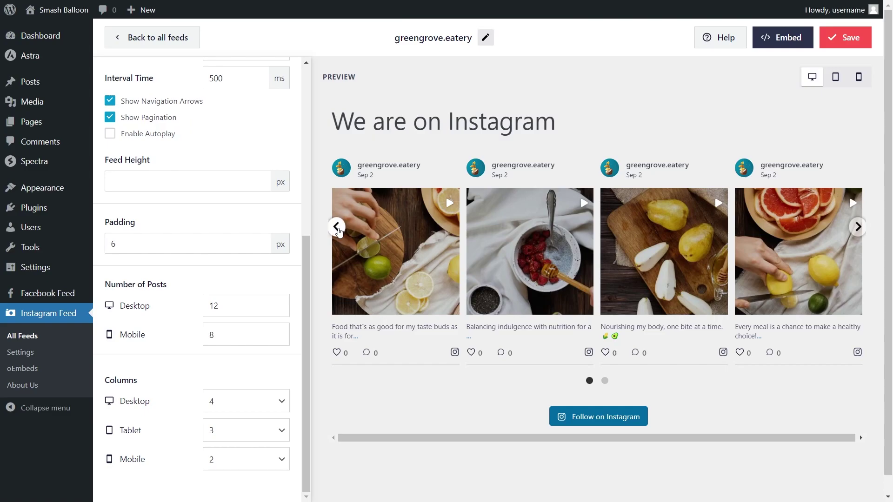
click(605, 381)
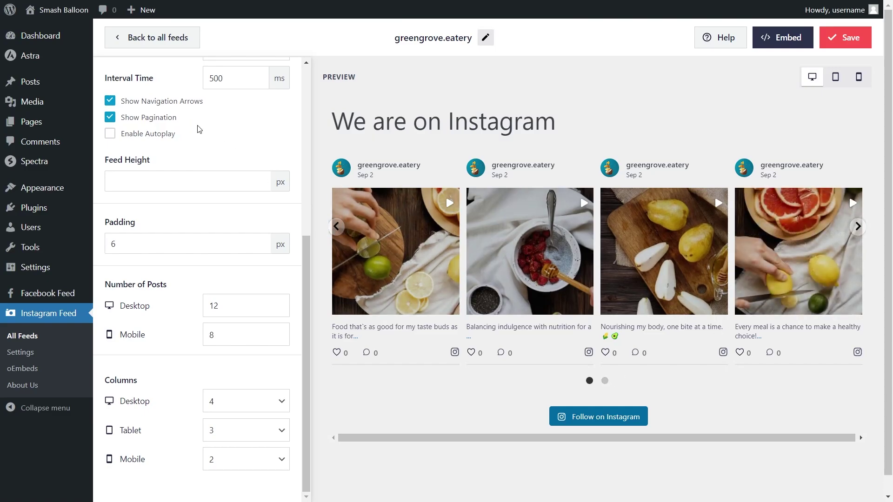
click(111, 101)
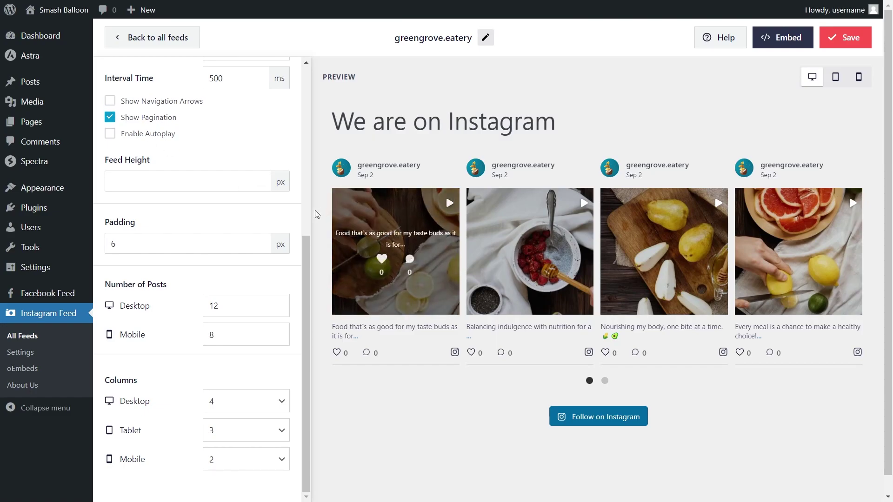
click(110, 101)
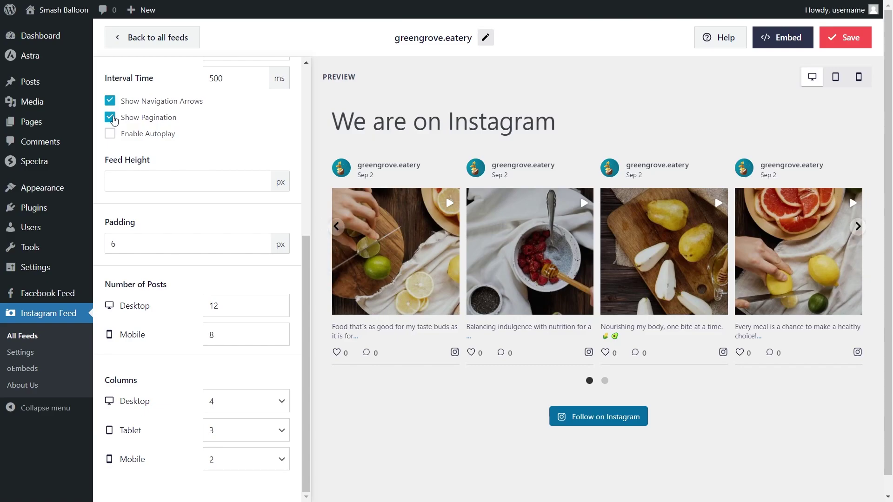
click(111, 135)
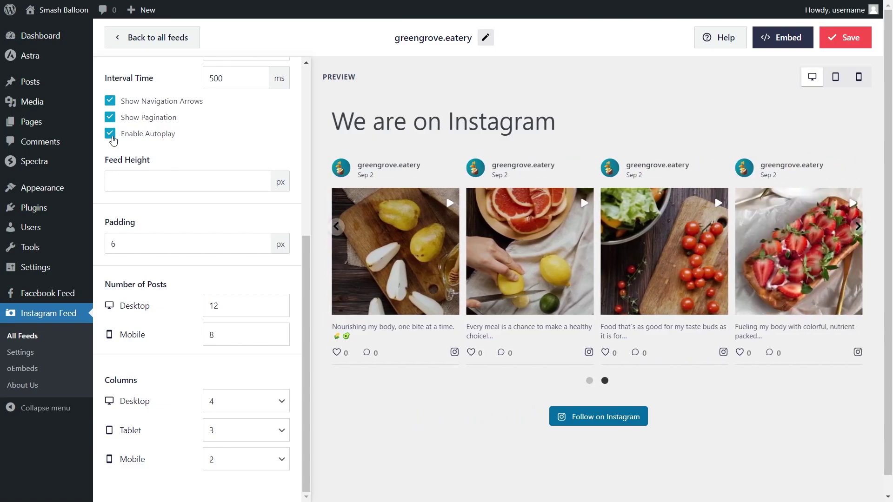
click(112, 136)
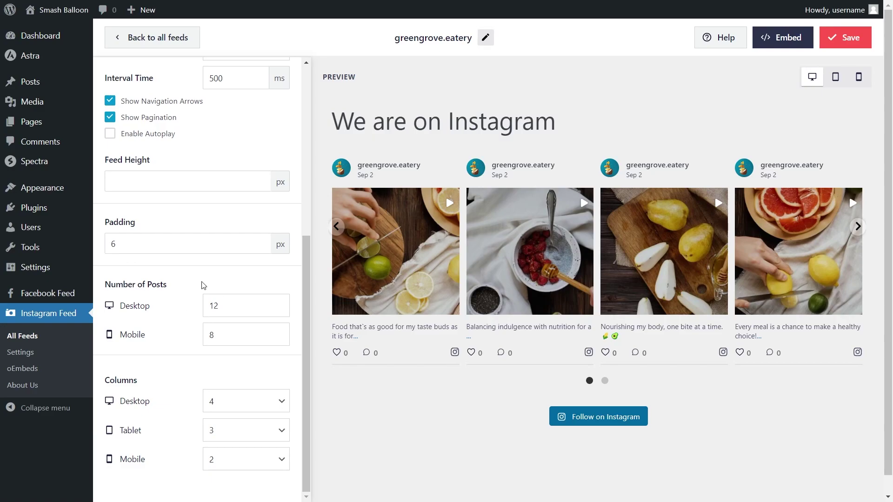
- Keep Number of Posts Desktop at 12 and set Columns Desktop to 3
click(241, 308)
click(212, 305)
key(BackSpace)
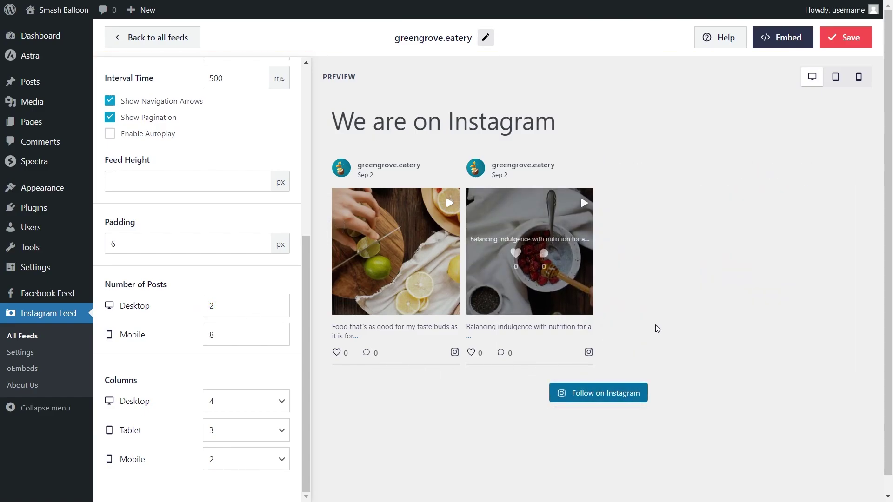
click(209, 305)
text(1)
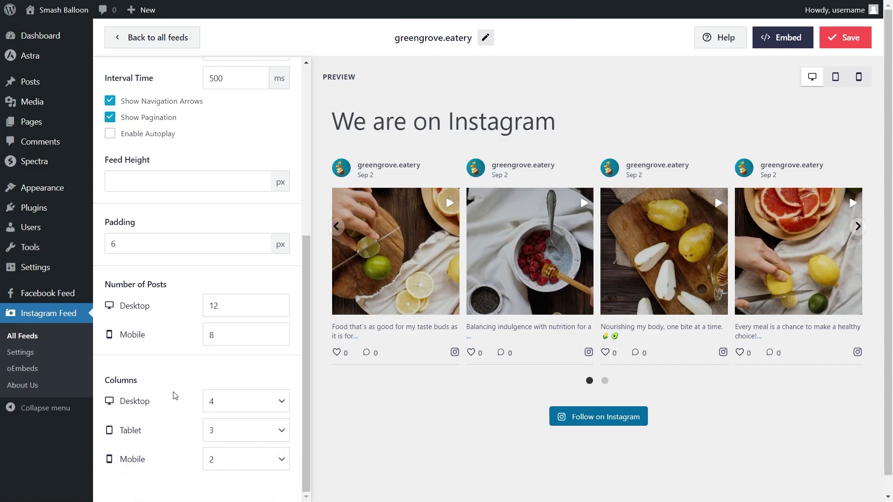
click(284, 404)
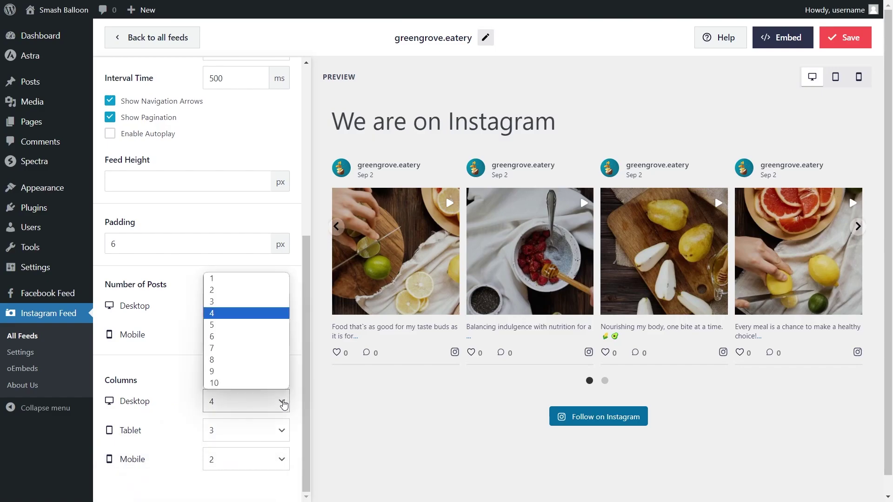
click(257, 305)
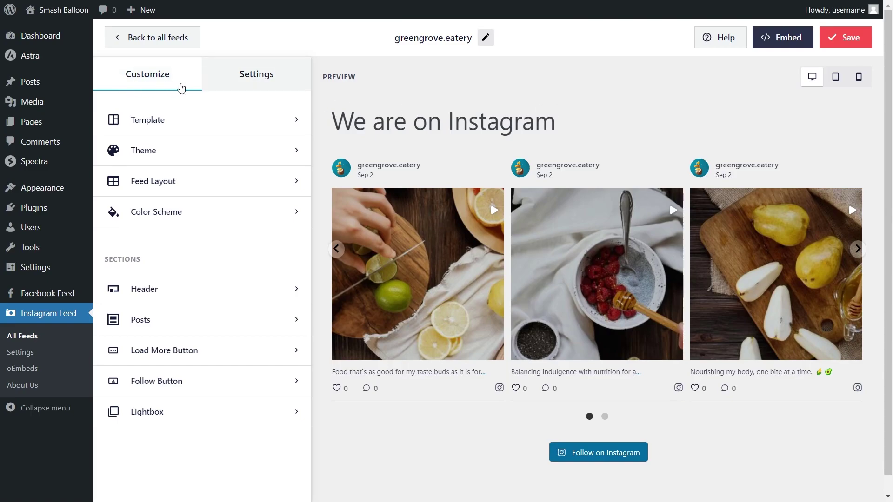
click(203, 215)
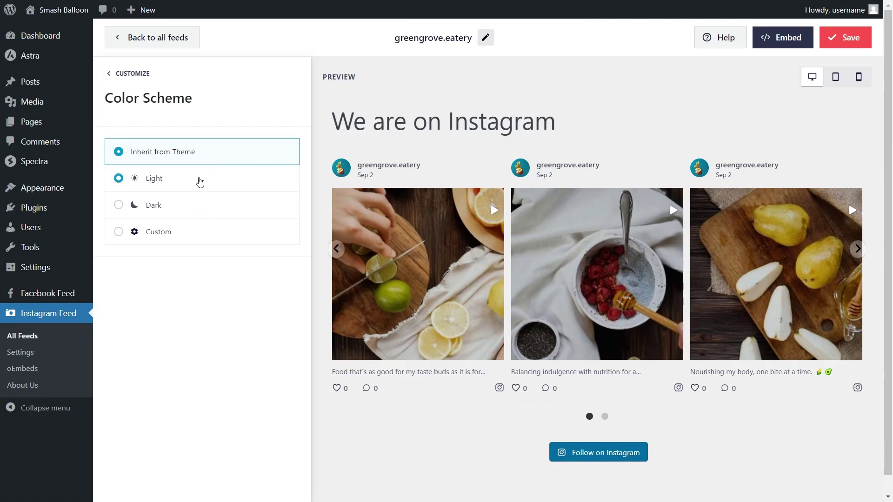
click(199, 181)
click(190, 207)
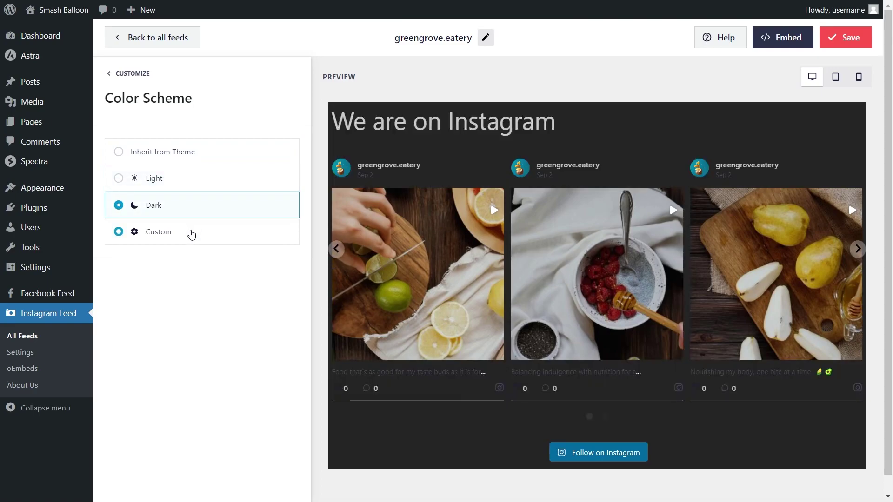
click(191, 233)
click(281, 296)
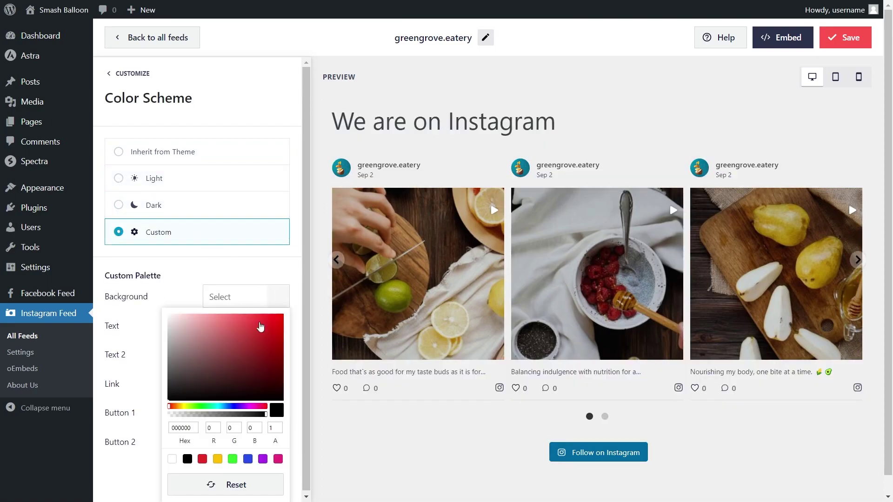
click(202, 459)
click(218, 459)
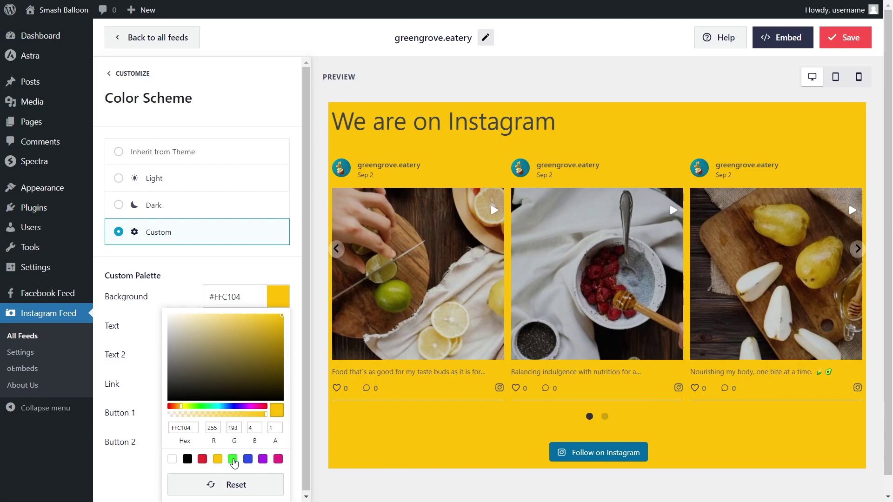
click(233, 459)
click(202, 161)
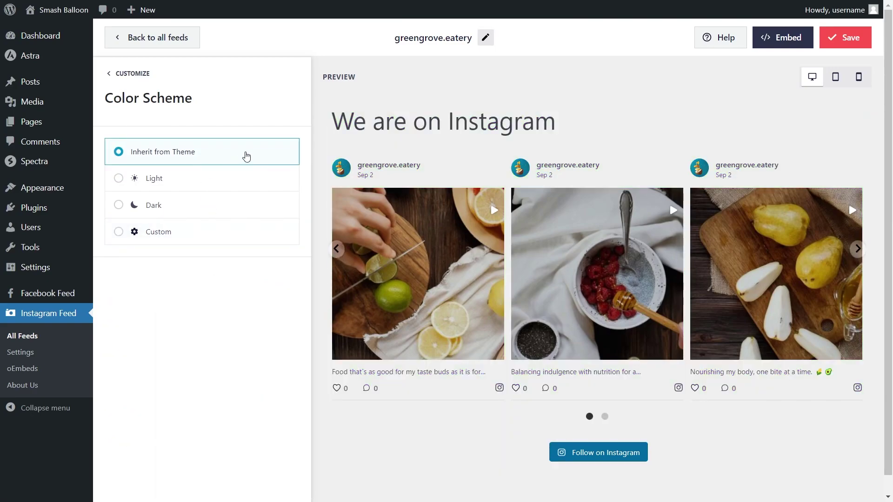
click(829, 43)
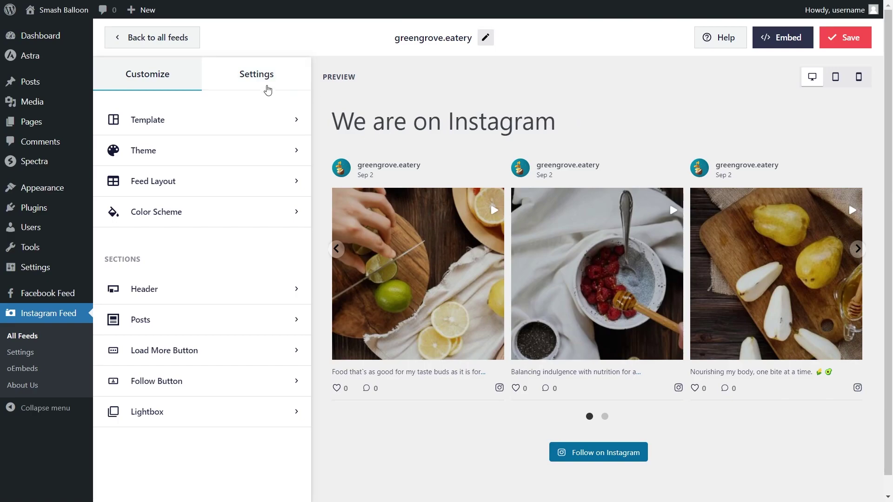
- Keep the Text header style, change its text to 'Our Latest Reels', and save the feed
click(184, 291)
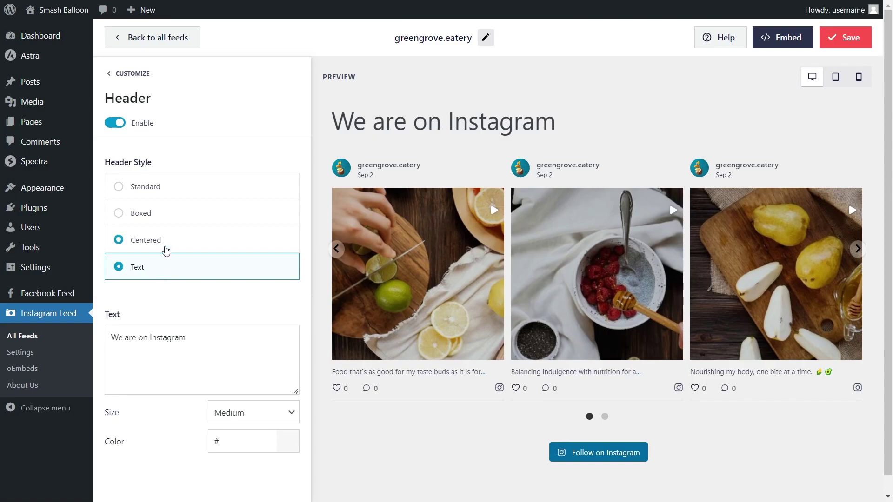
click(171, 193)
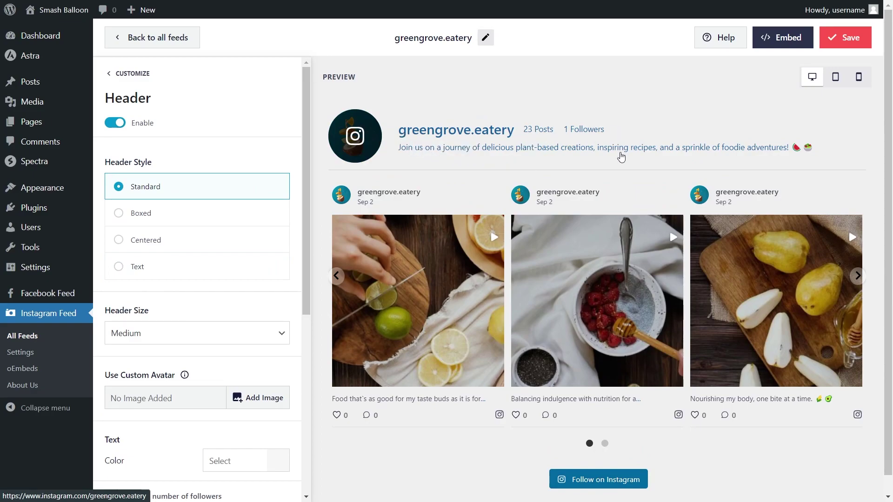
click(175, 271)
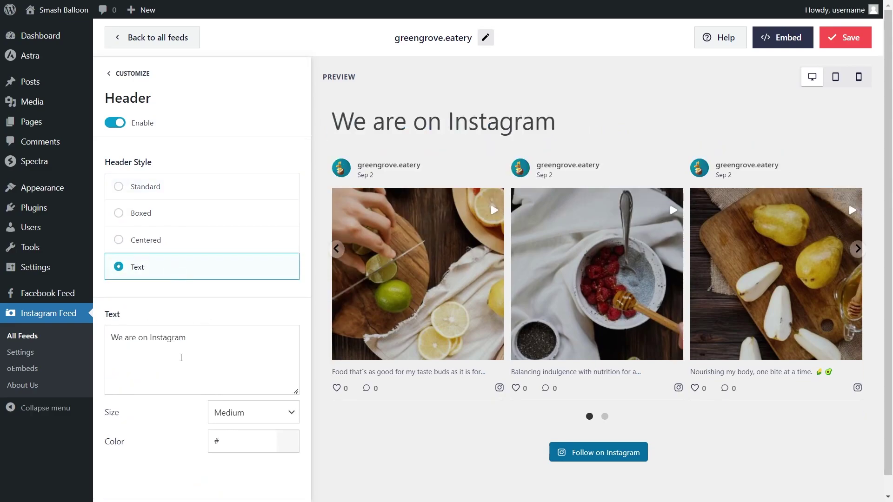
key(ctrl+a)
text(Our Latest Reels)
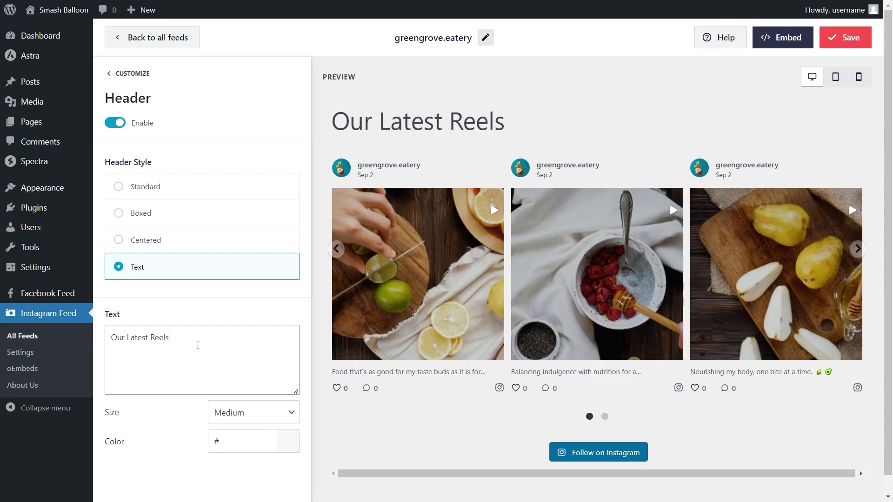
click(860, 41)
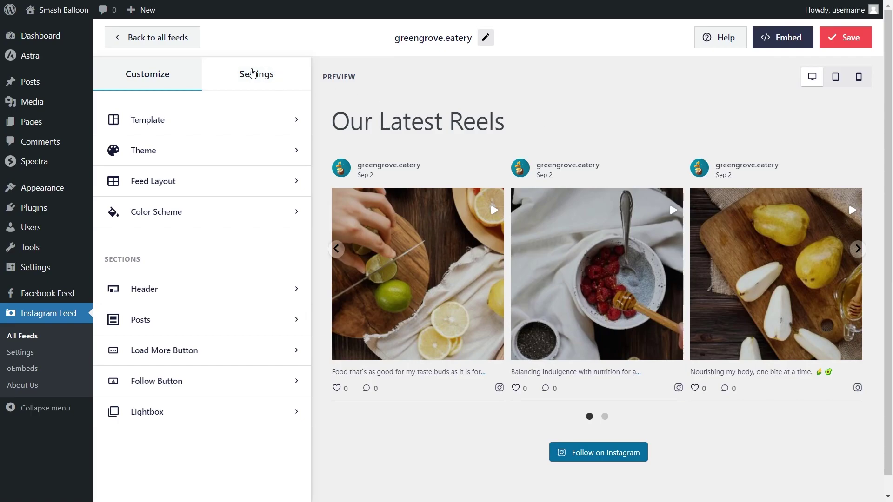
- Go to Settings > Filters > Moderate your feed and enable moderation
click(256, 74)
click(203, 150)
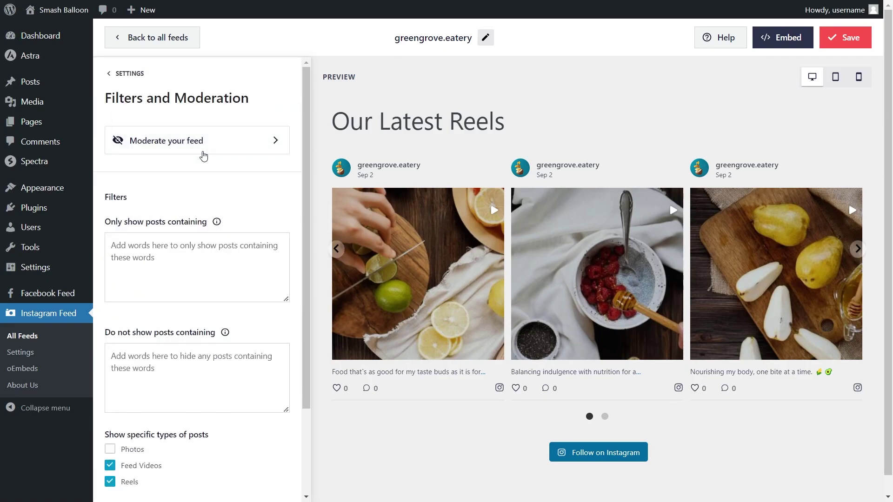
scroll(181, 393, down, 1)
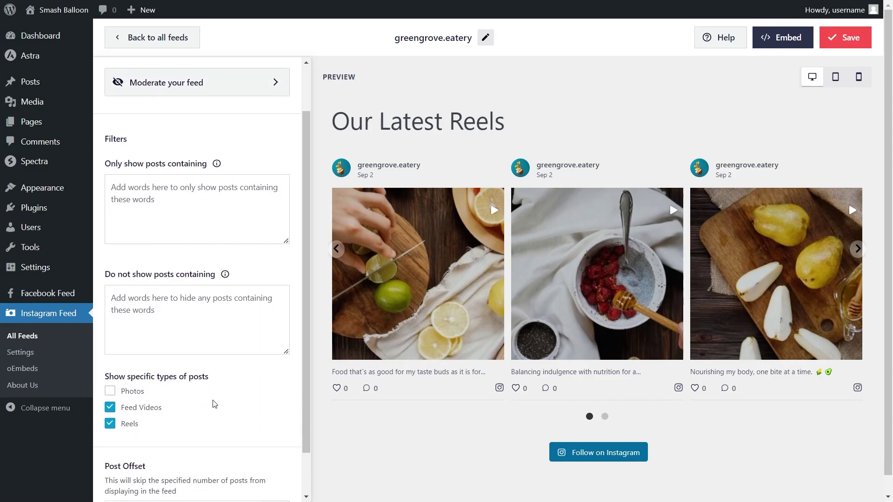
scroll(215, 404, up, 1)
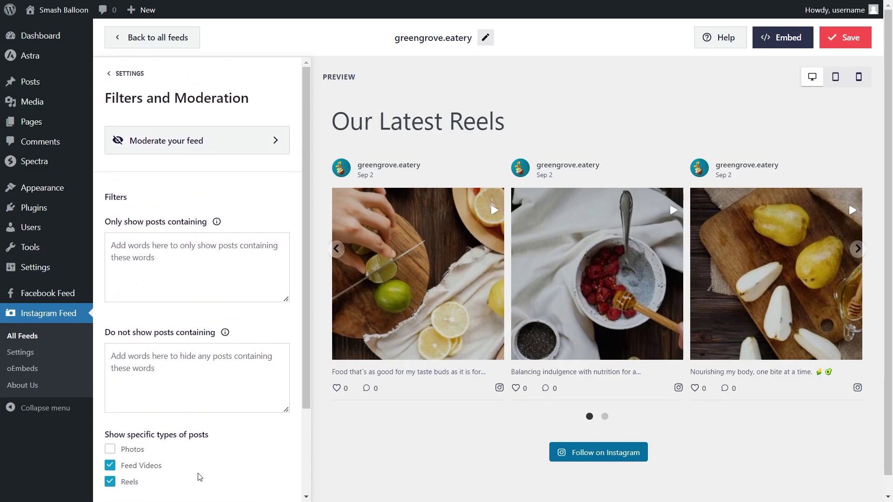
click(219, 142)
click(116, 131)
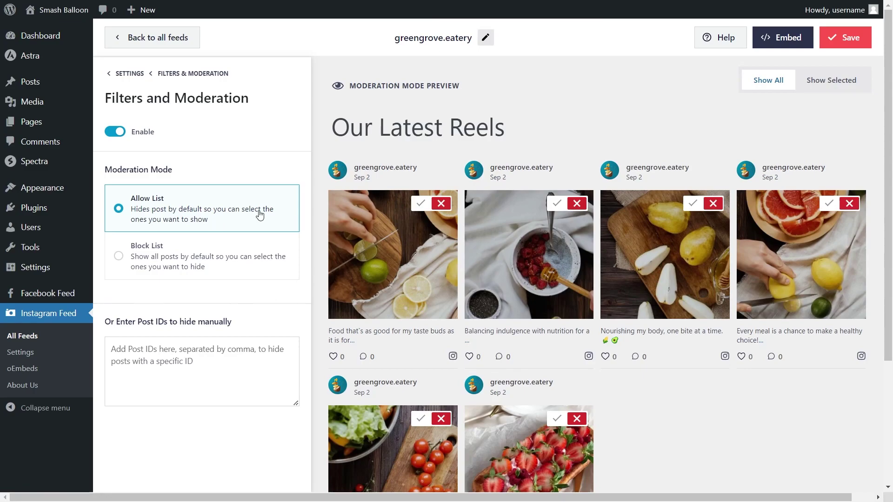
- Approve three posts on the Allow List, block three on the Block List, then disable moderation
click(421, 203)
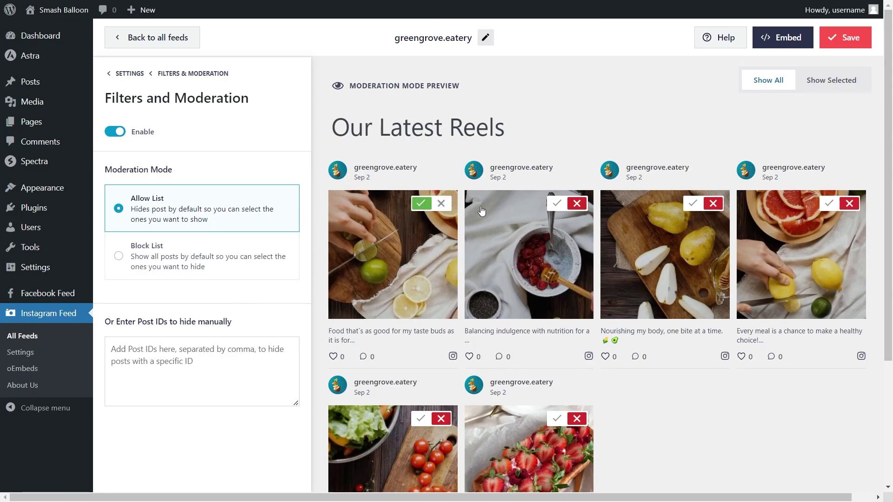
click(555, 206)
click(692, 203)
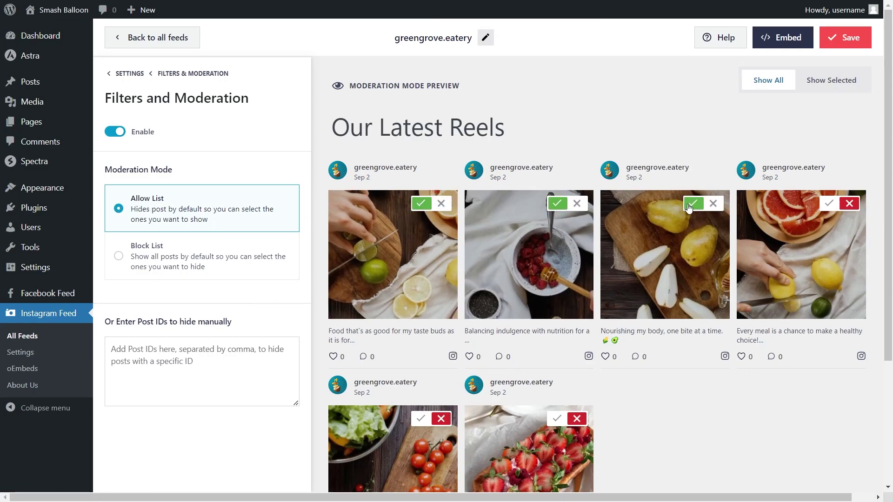
click(232, 260)
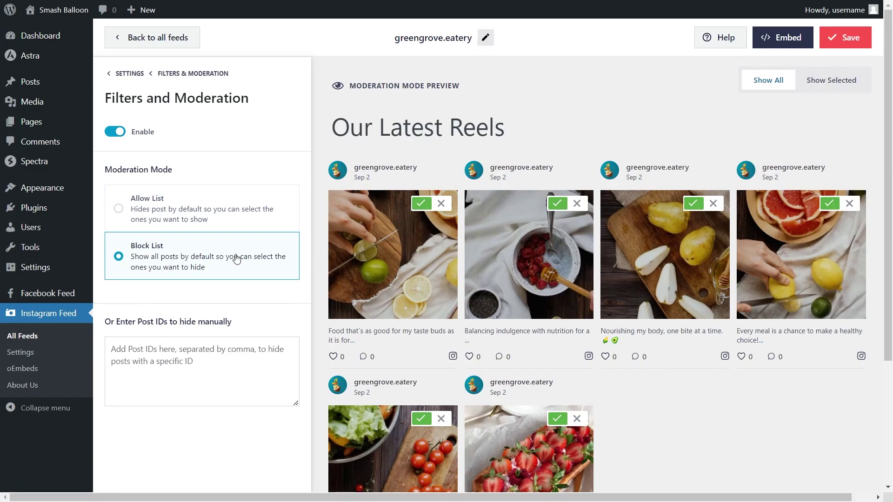
click(442, 204)
click(577, 204)
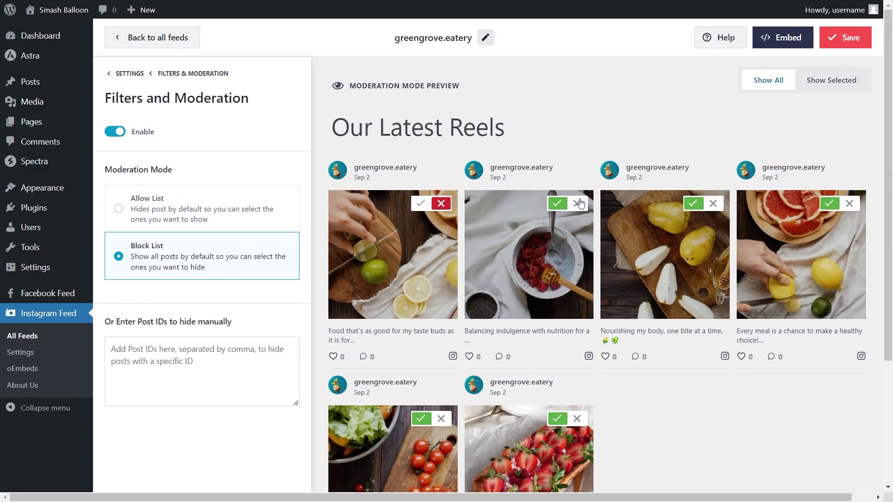
click(712, 203)
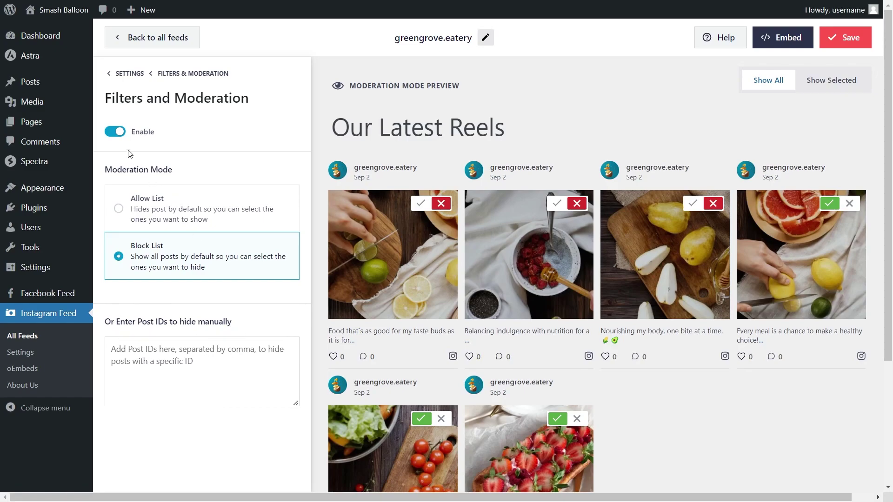
click(116, 132)
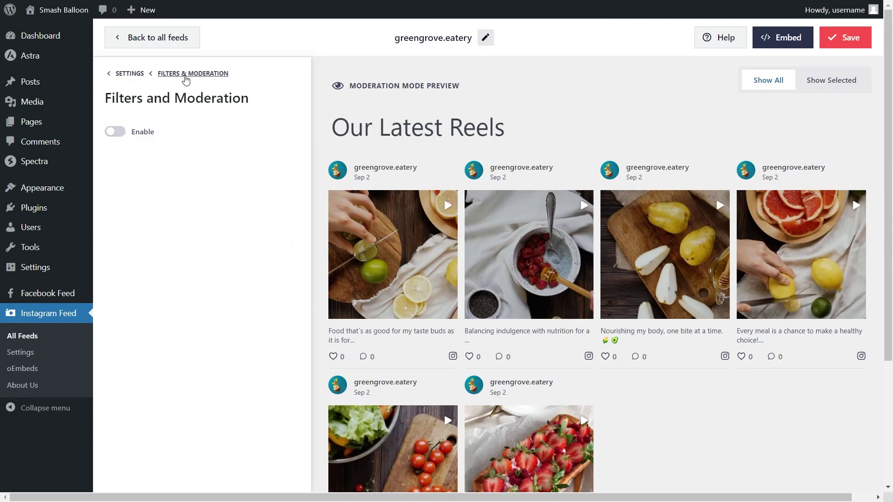
- Return to the Filters & Moderation page and save the feed
click(185, 75)
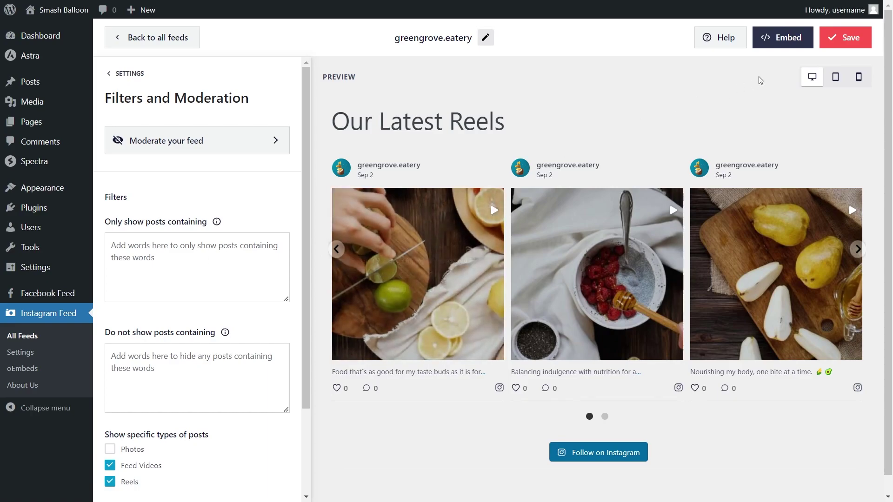
click(840, 45)
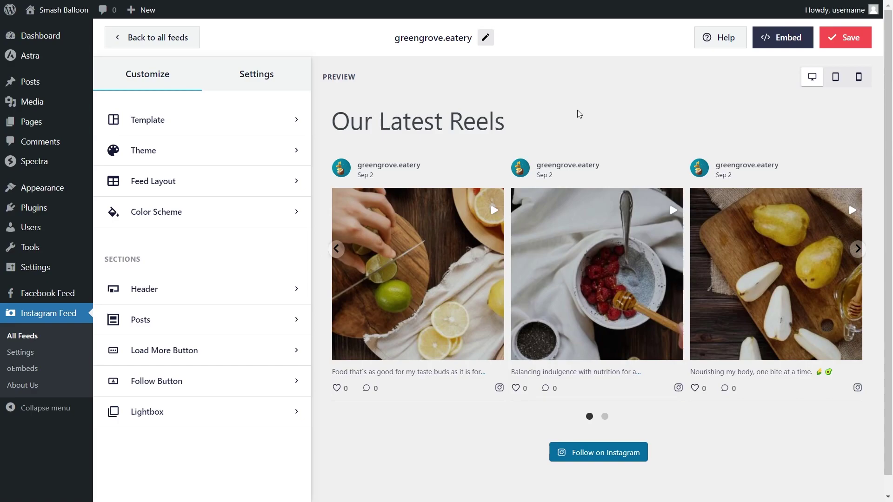
- Copy the feed's shortcode and add the feed to the Instagram page
click(782, 37)
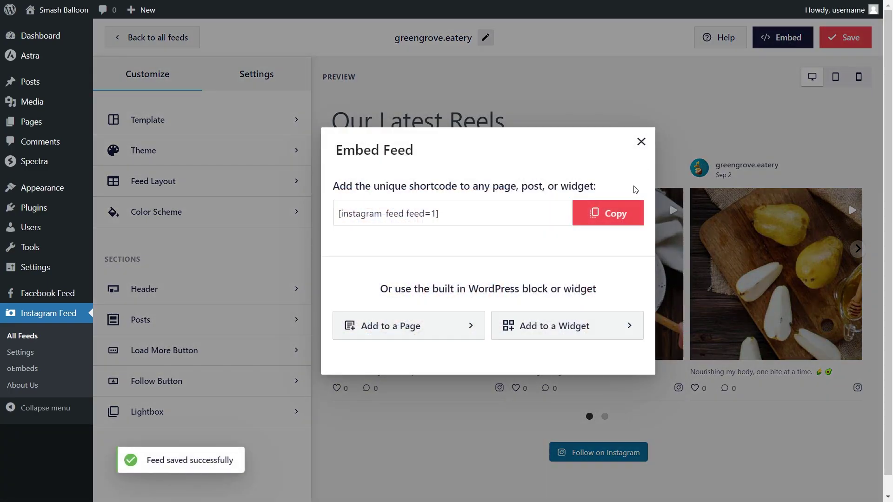
click(623, 218)
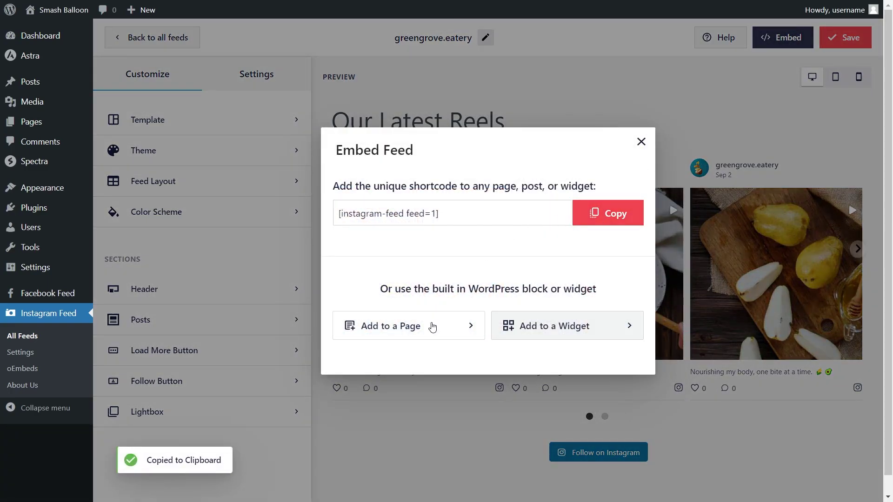
click(432, 327)
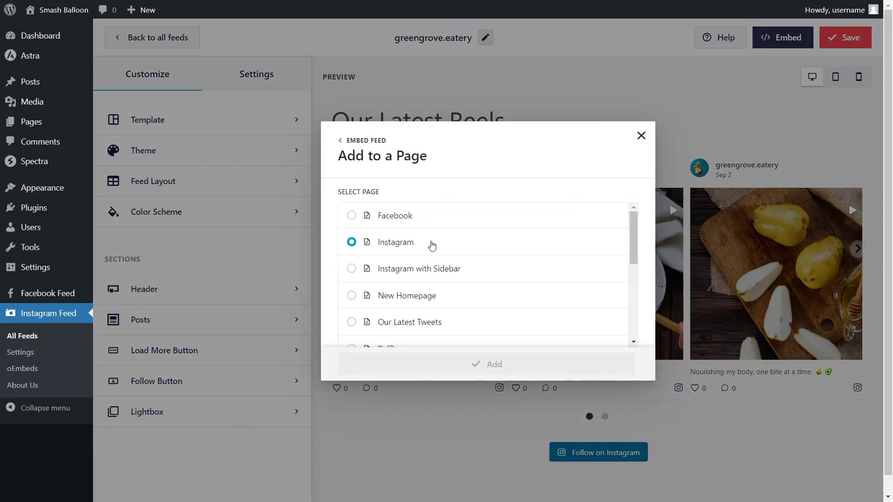
click(432, 245)
click(493, 365)
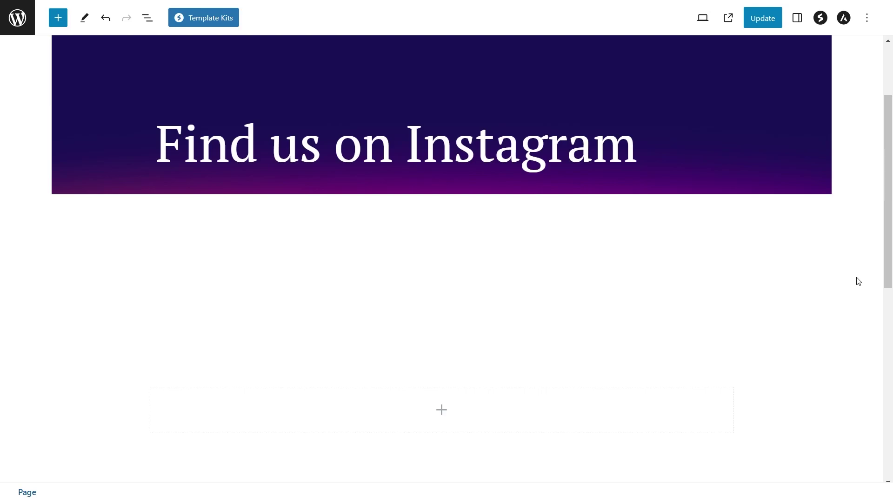
- Put an Instagram Feed block, not a Shortcode block, in the empty container and update the page
click(443, 409)
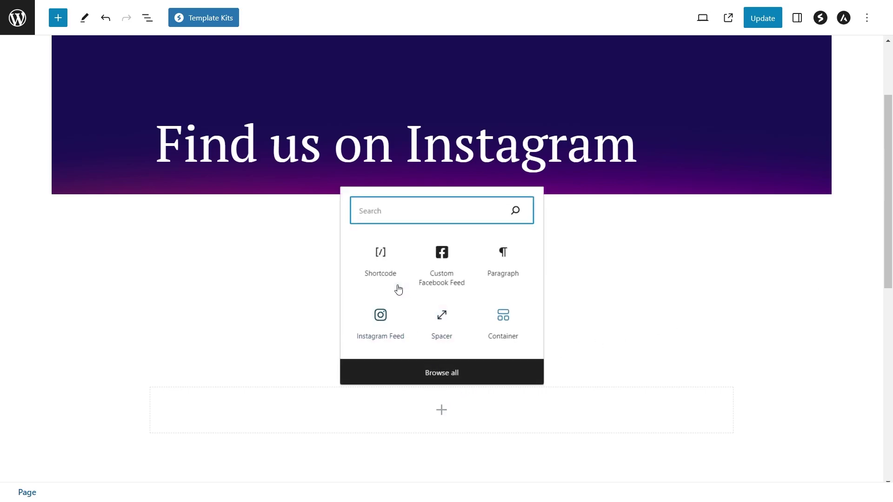
click(393, 272)
key(ctrl+v)
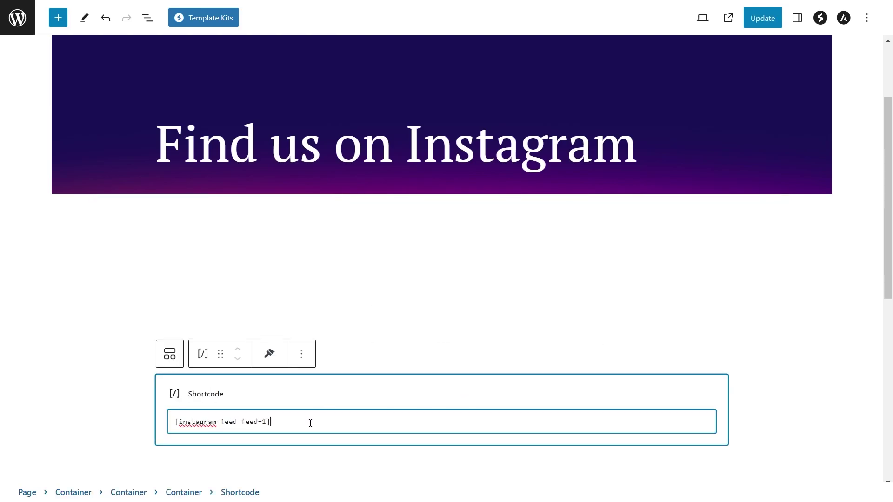
key(ctrl+z)
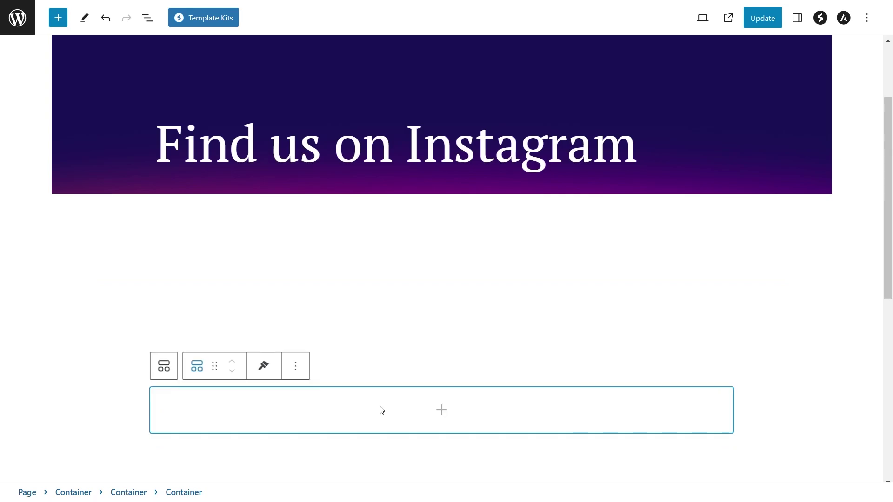
click(442, 409)
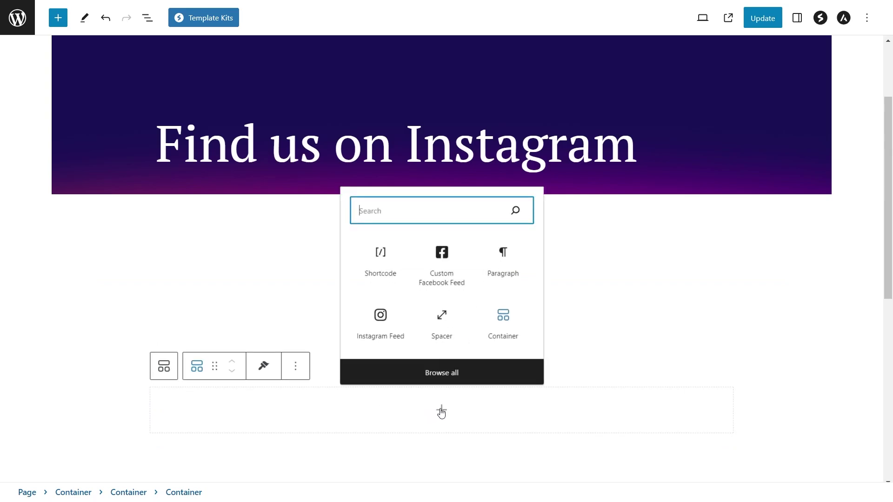
click(388, 344)
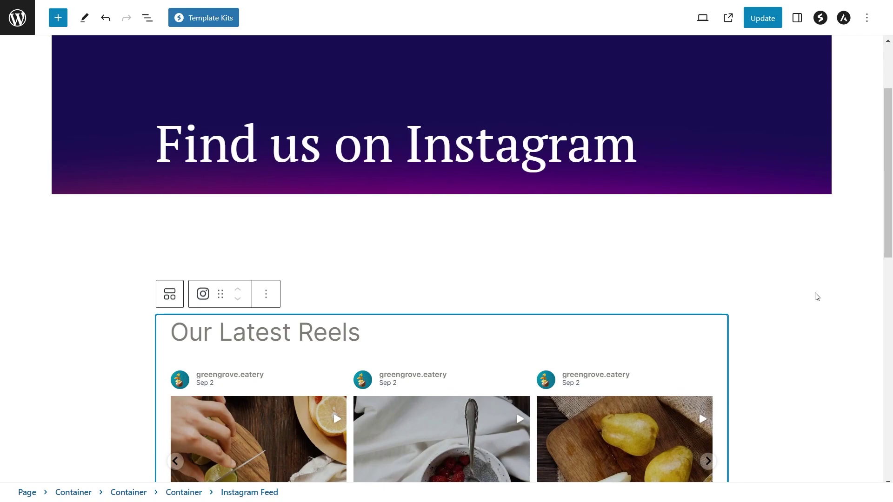
scroll(817, 296, down, 5)
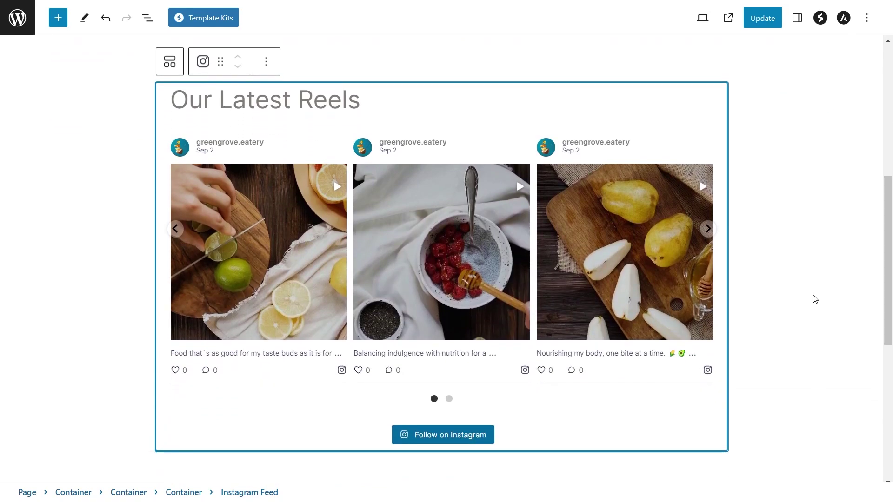
click(761, 24)
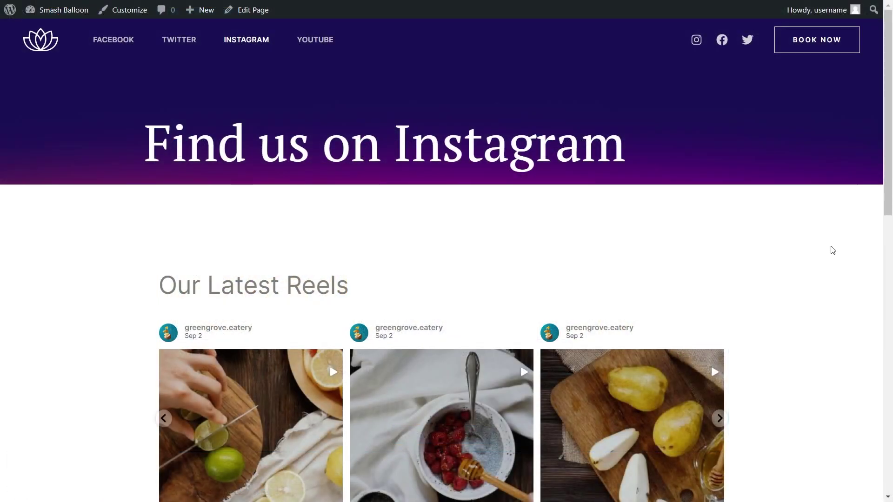
- Page the live carousel to its next reels, play the first reel, then close the lightbox
scroll(823, 249, down, 3)
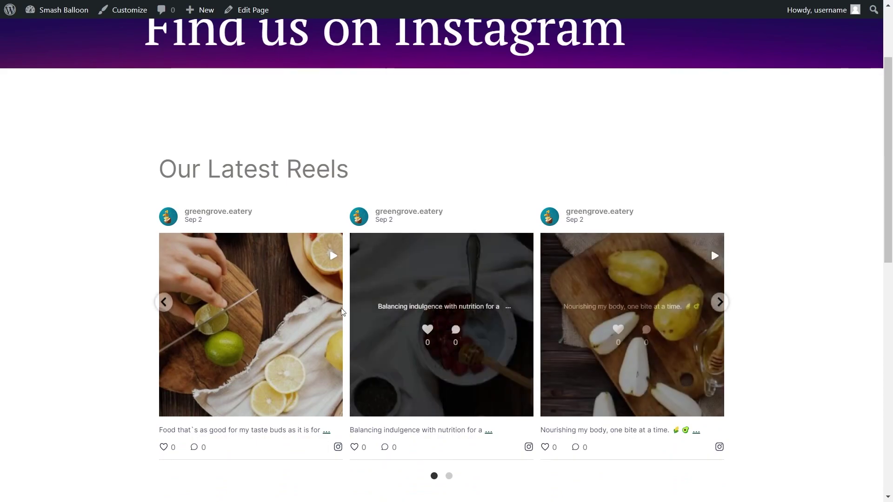
click(719, 305)
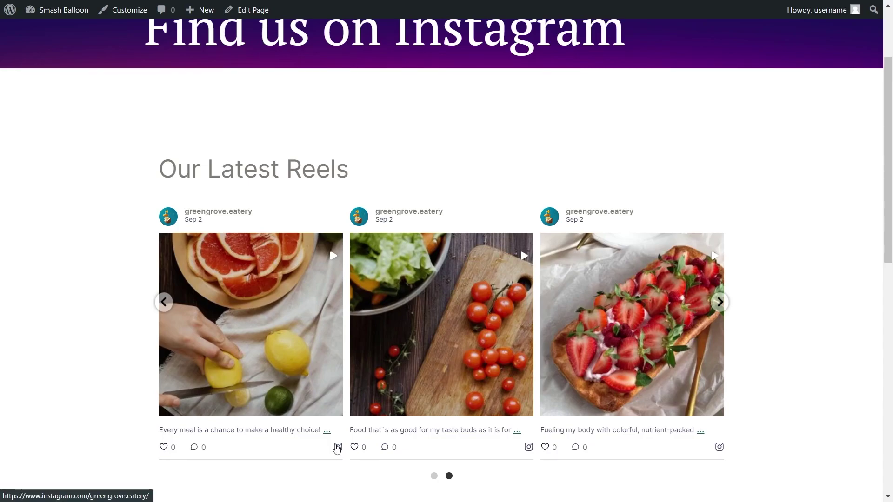
click(282, 348)
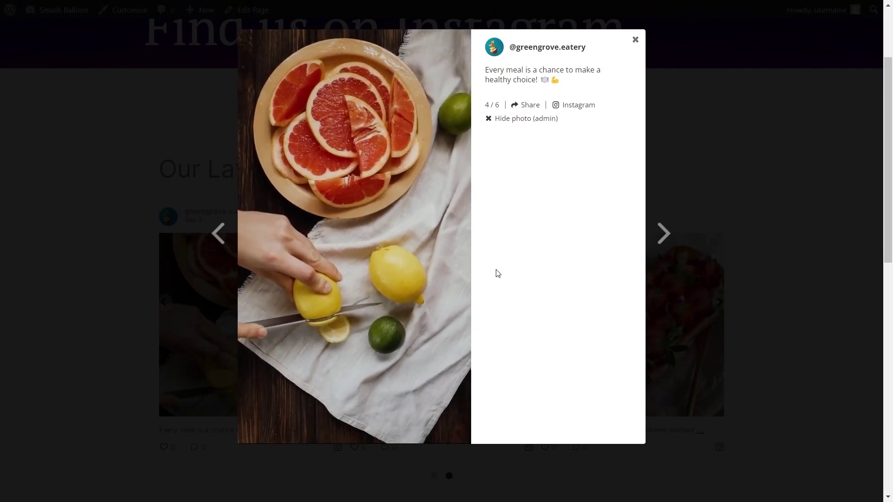
click(700, 162)
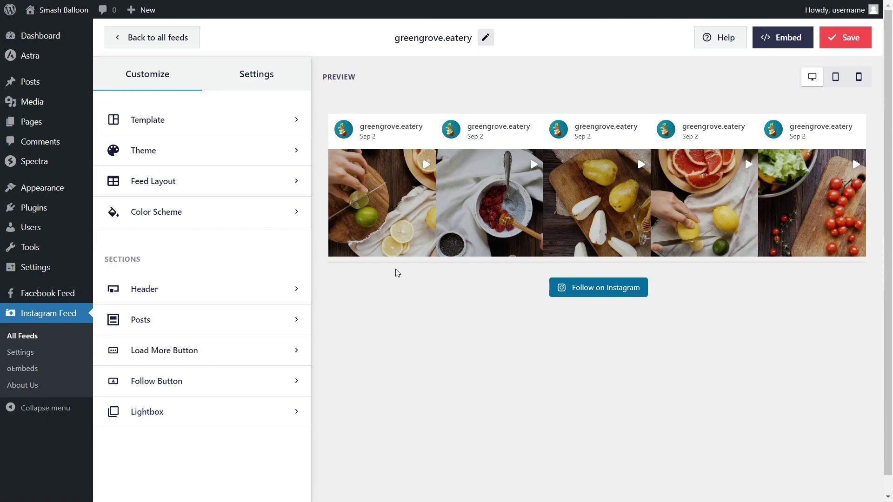
- Save the feed, copy its shortcode again, and choose Add to a Widget
click(781, 45)
click(608, 219)
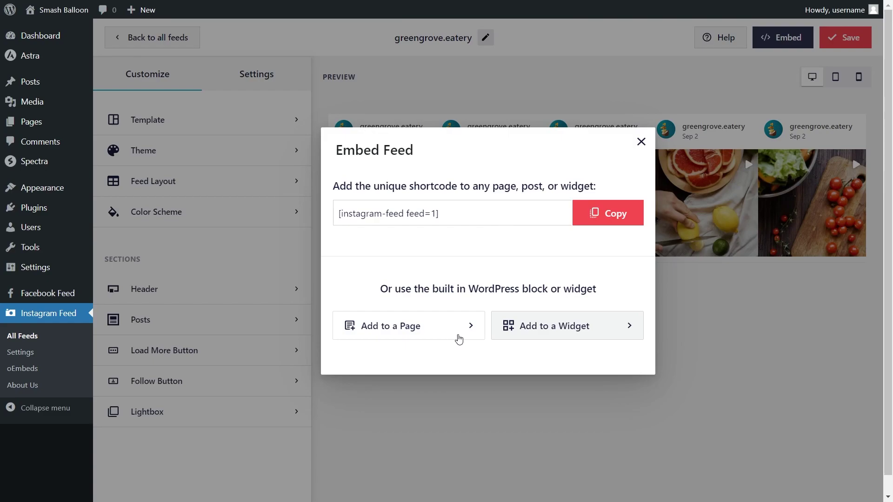
click(583, 337)
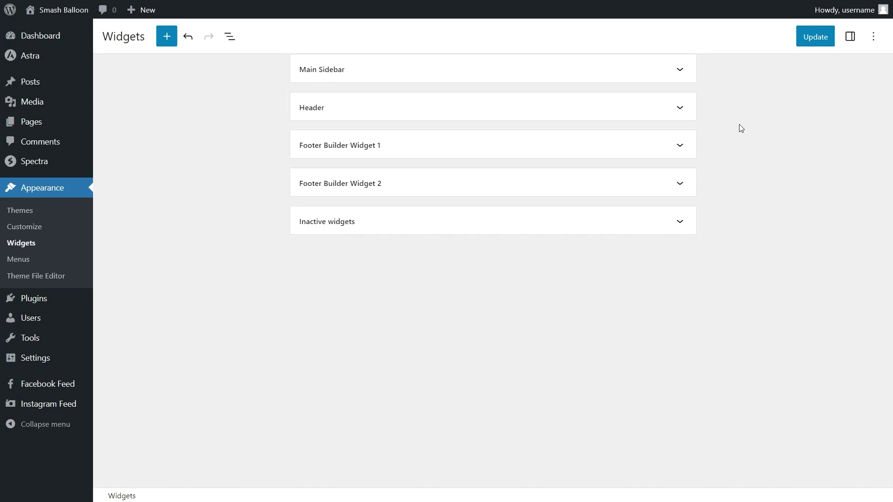
- Insert an Instagram Feed block atop Footer Builder Widget 1, above Services, and update
click(681, 146)
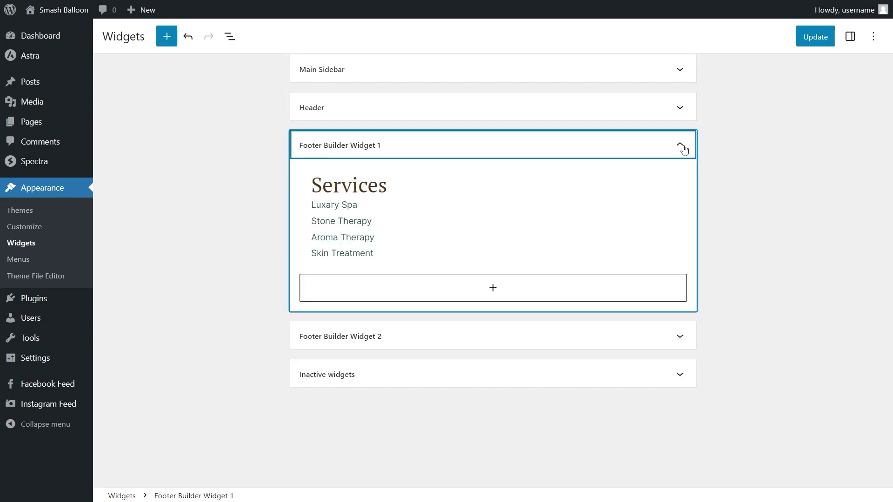
click(492, 289)
click(439, 149)
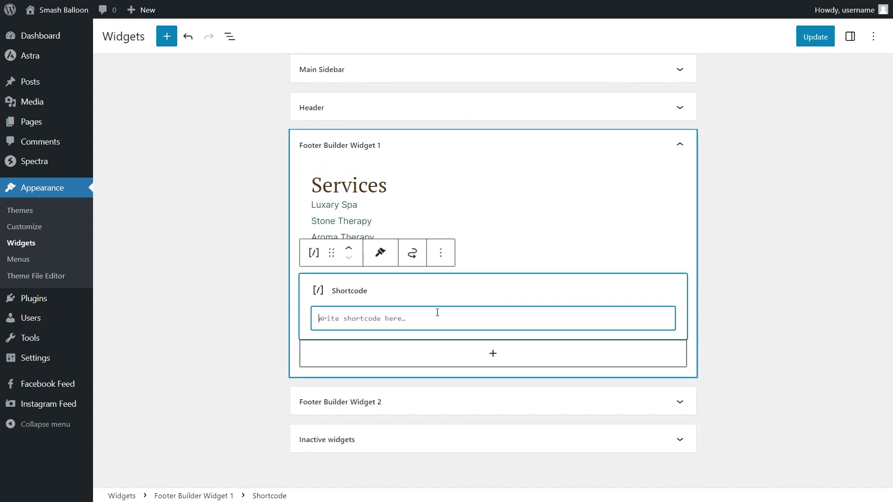
key(ctrl+v)
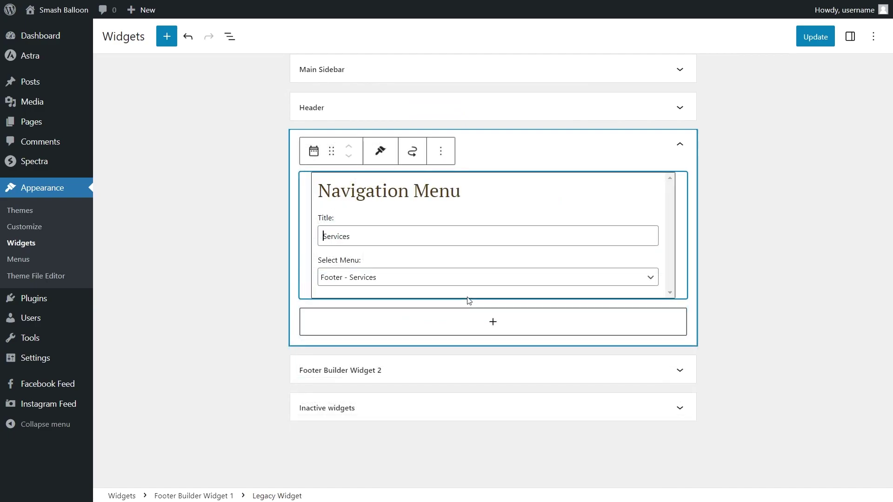
click(484, 323)
click(490, 203)
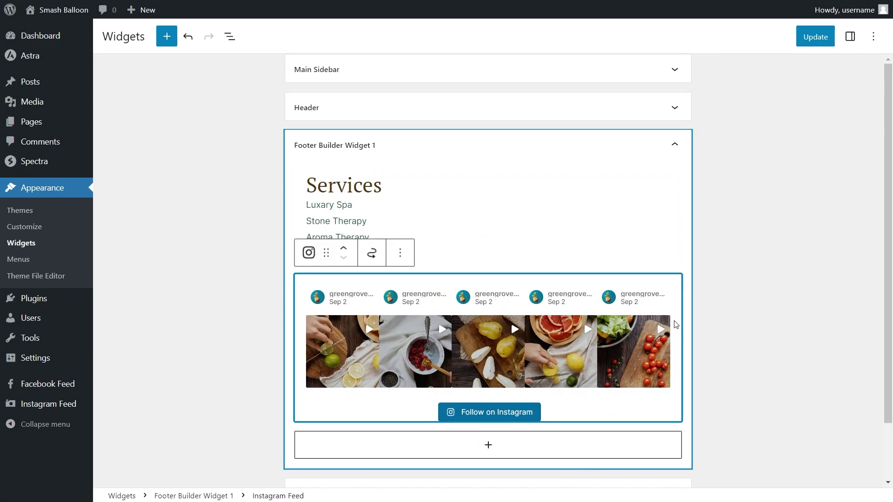
click(343, 248)
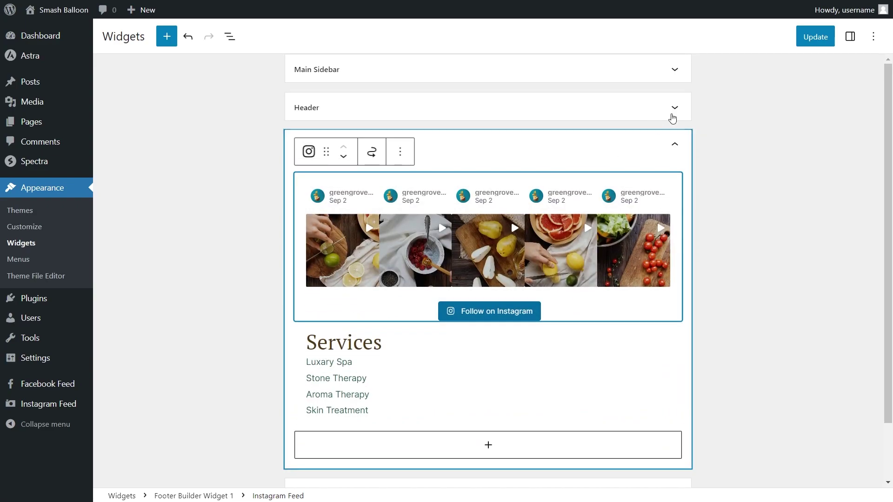
click(820, 41)
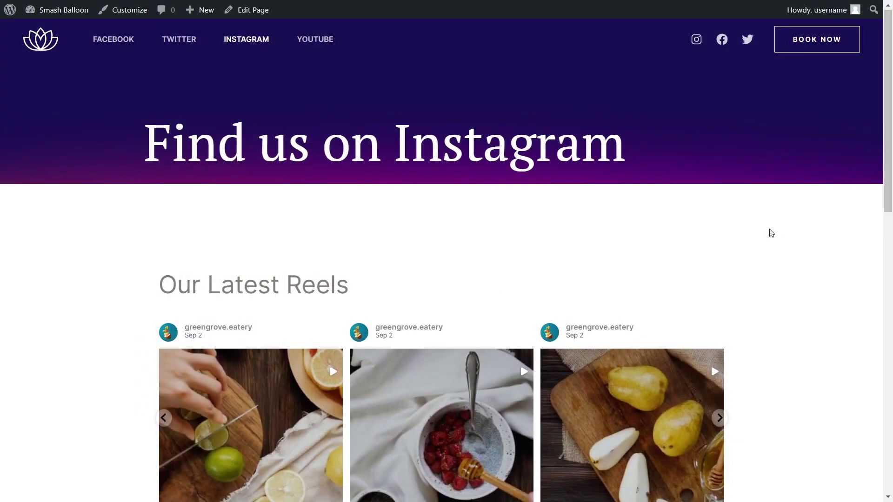
- Advance the live reels carousel three times, then play and close the fifth footer reel
scroll(771, 233, down, 3)
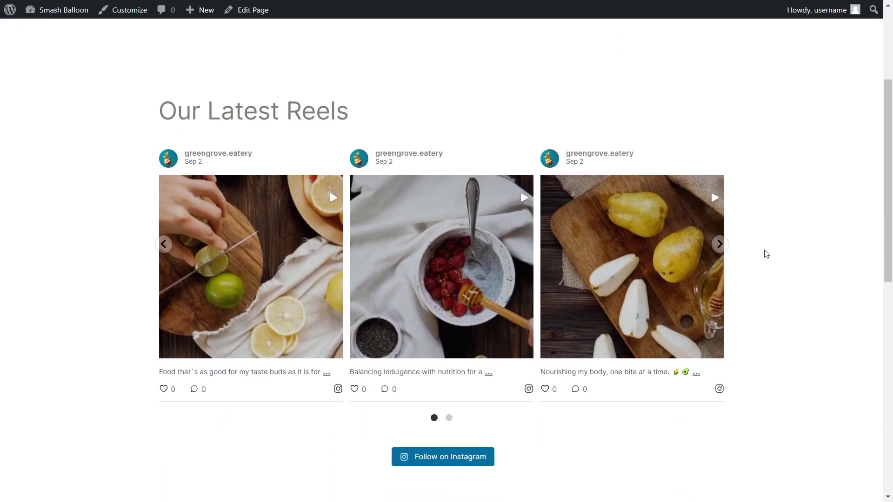
click(720, 245)
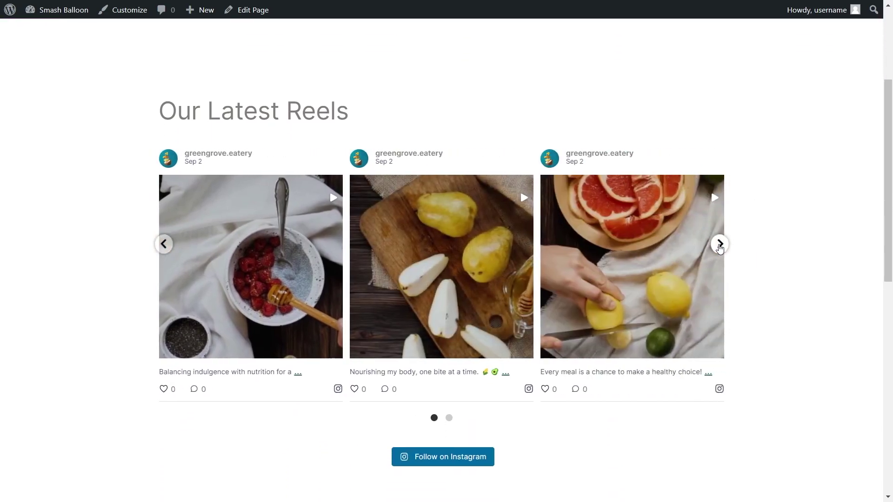
click(719, 245)
click(719, 245)
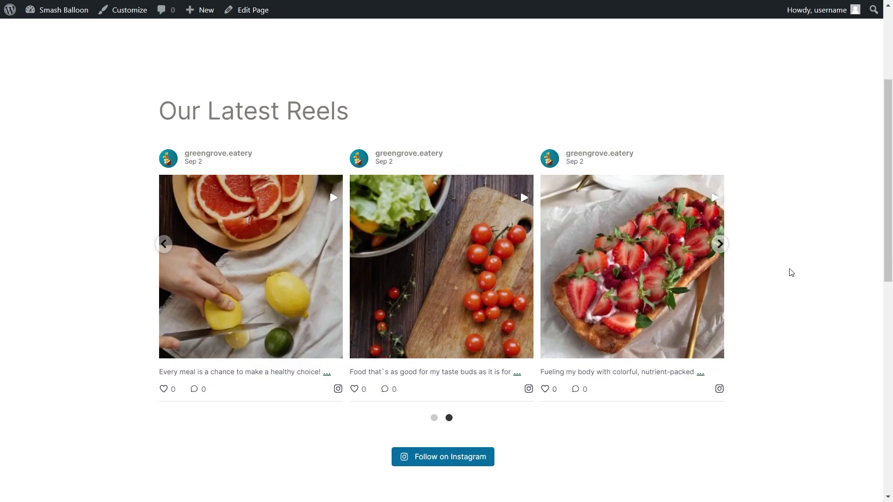
scroll(791, 273, down, 6)
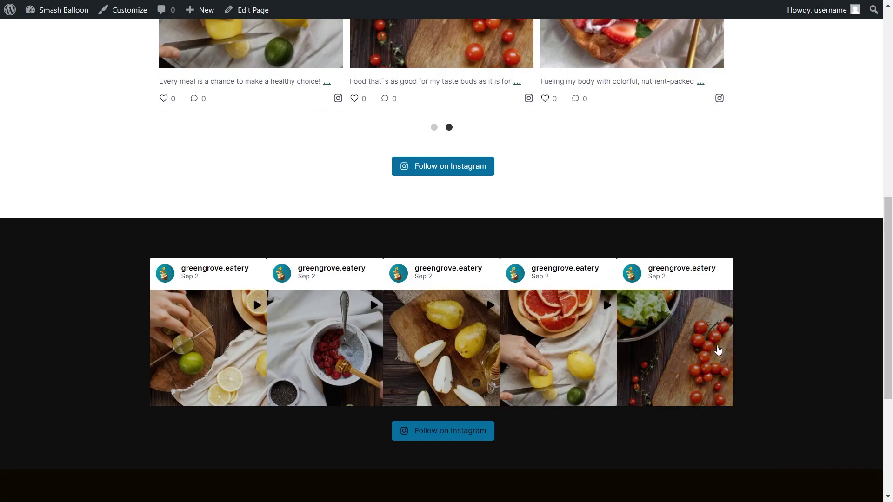
click(681, 346)
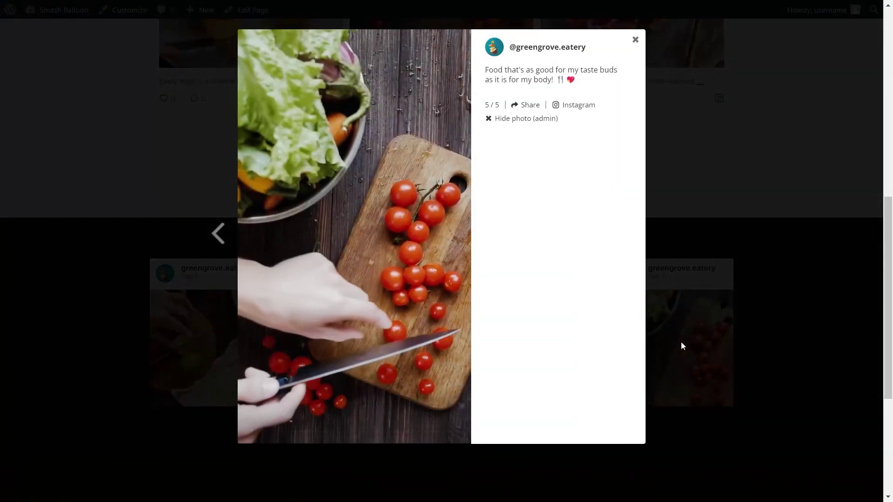
click(762, 323)
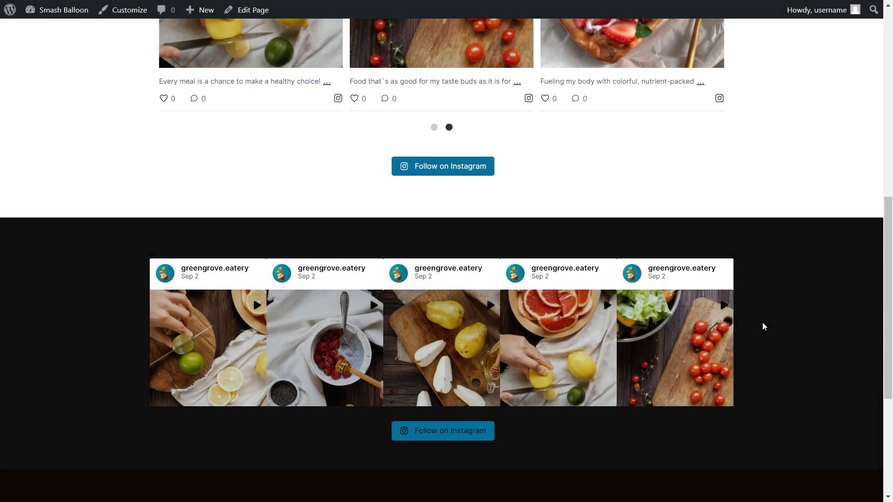